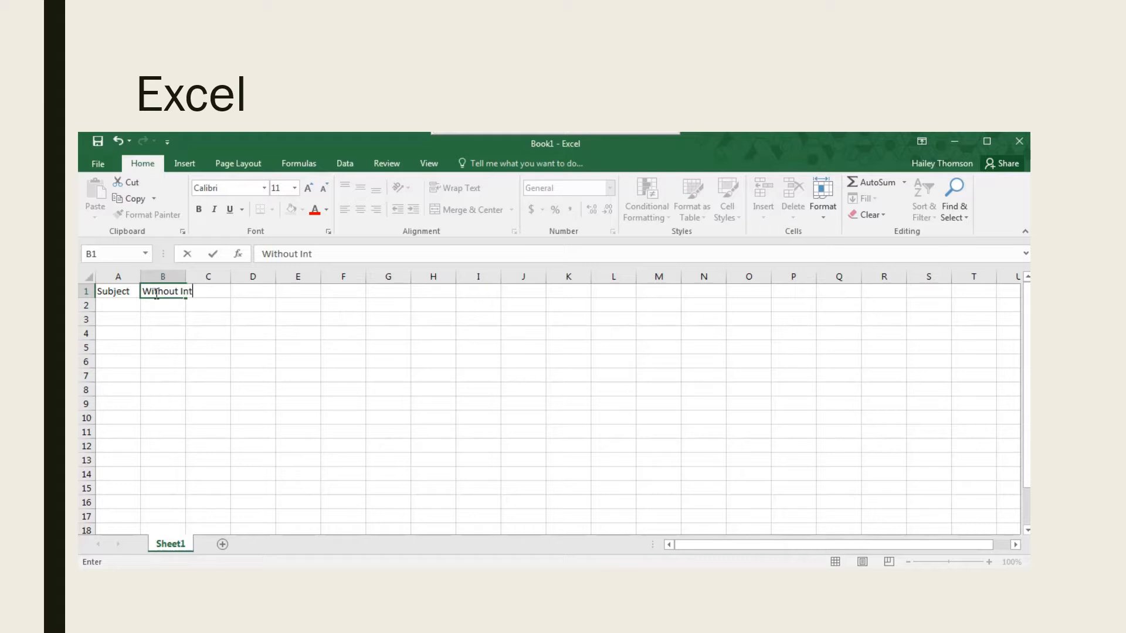
# Finish the header Without Intervention in B1 and enter the headers With Intervention in C1 and Difference in D1.
pyautogui.write('ntion')
pyautogui.press('Tab')
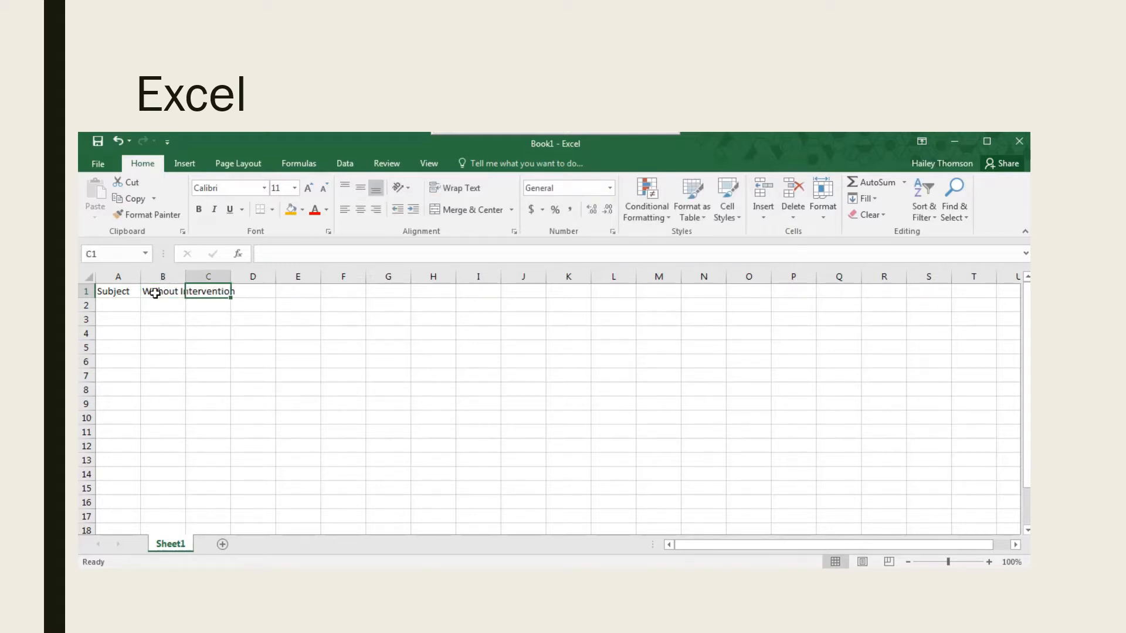
pyautogui.write('With I')
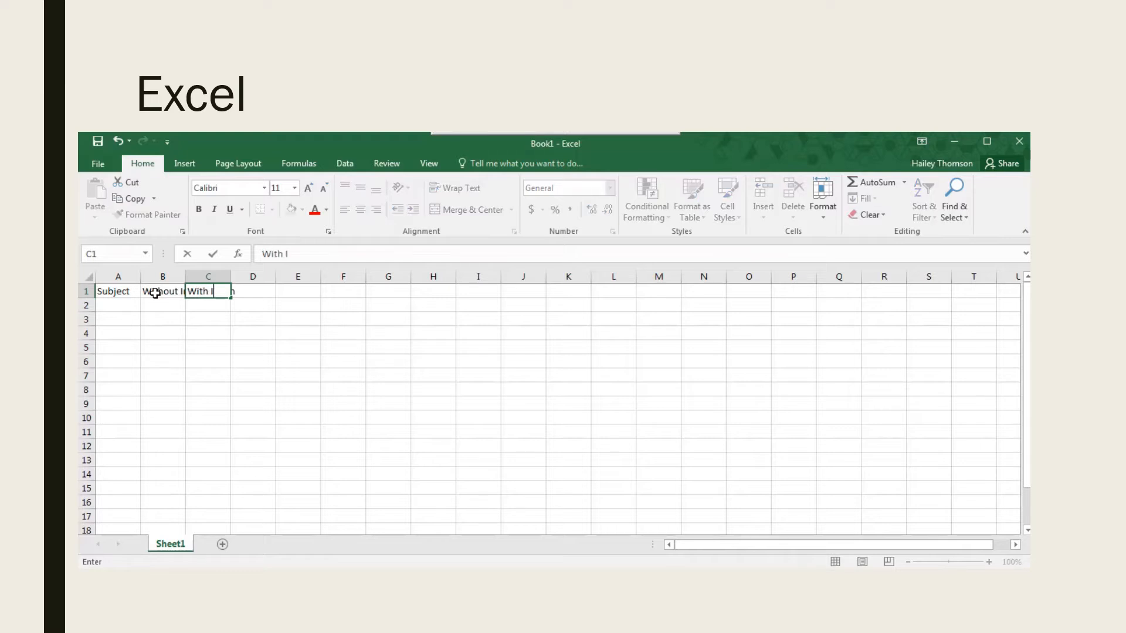
pyautogui.write('ntervention')
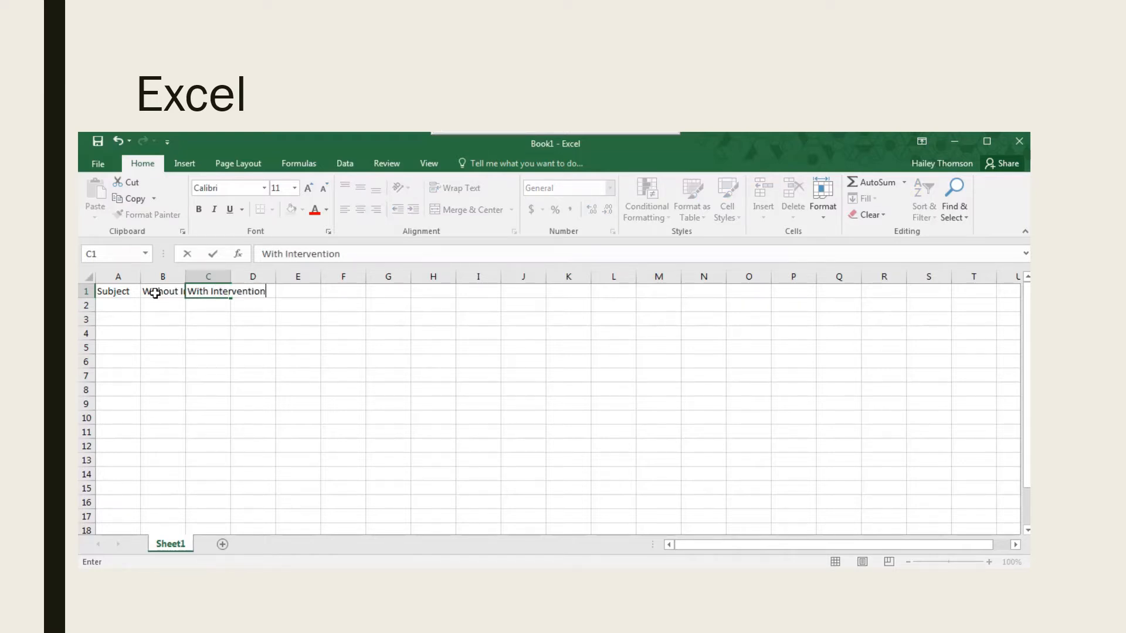
pyautogui.press('Tab')
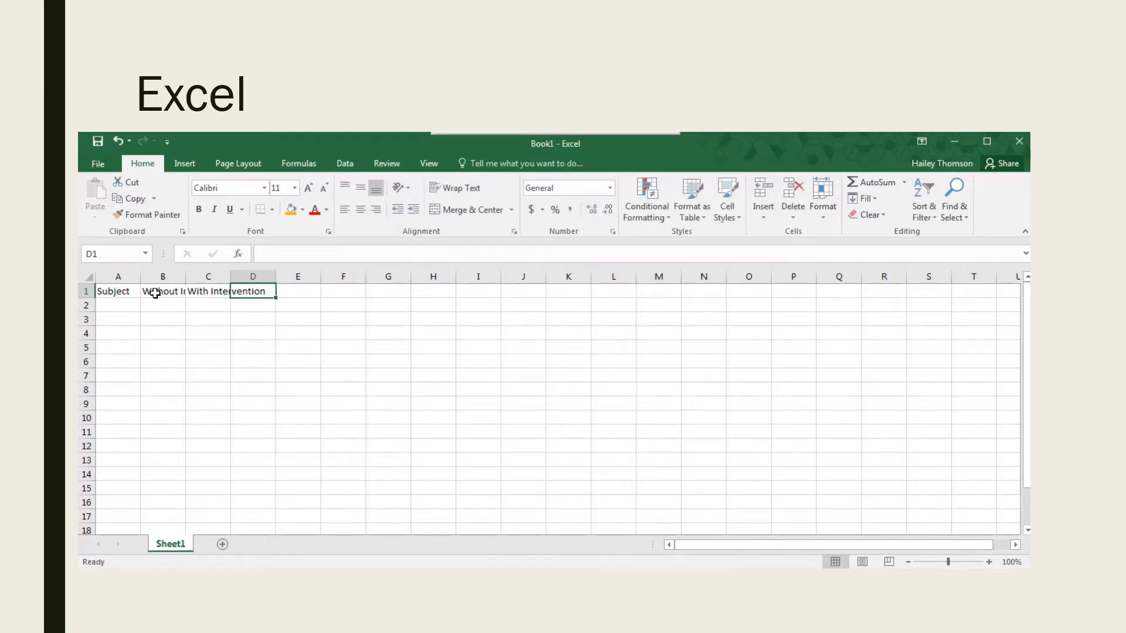
pyautogui.write('Differe')
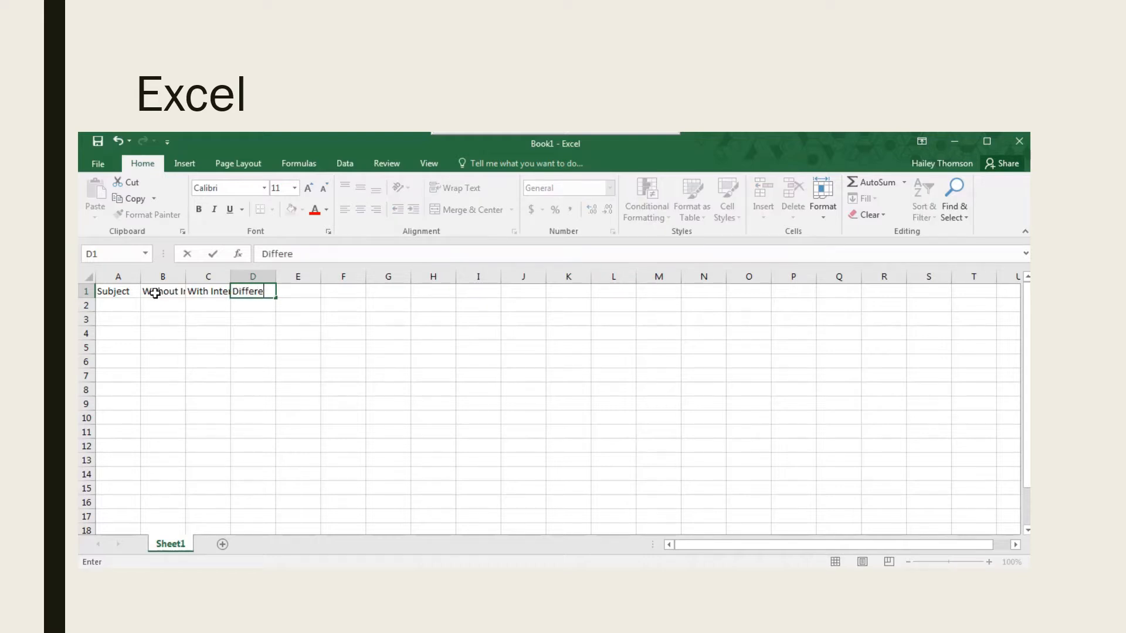
pyautogui.write('nce')
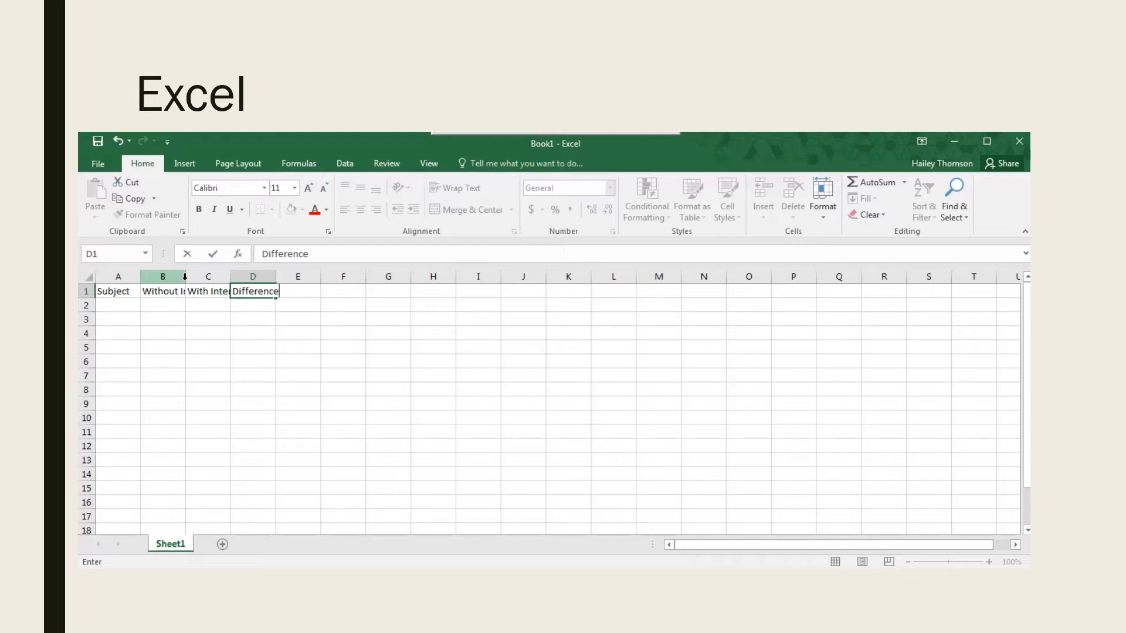
pyautogui.click(202, 317)
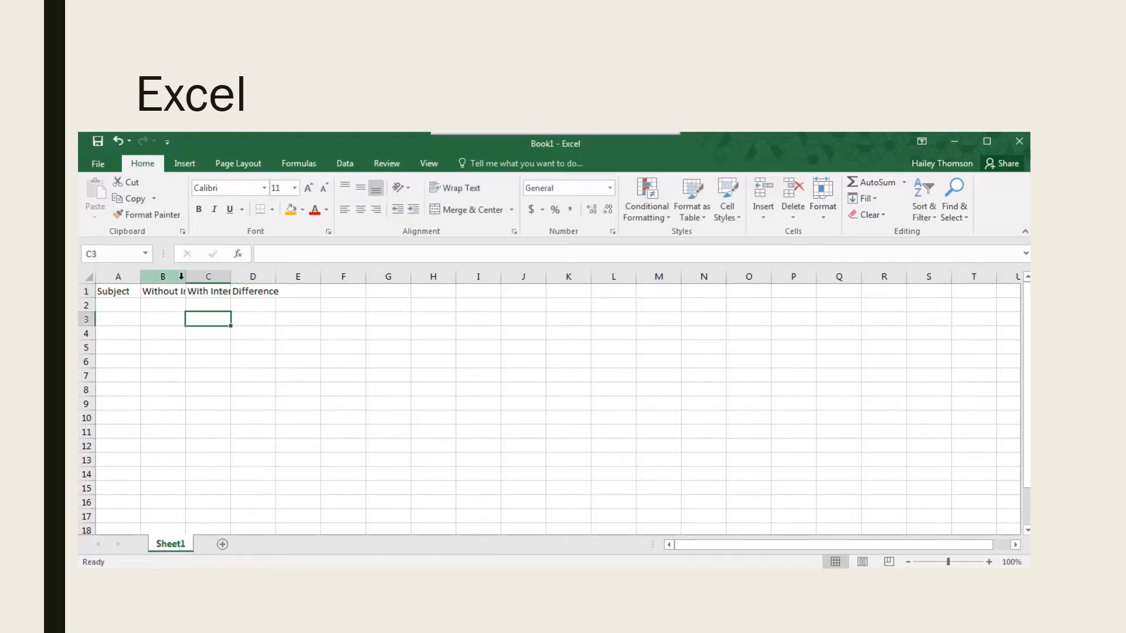
# Auto-fit the widths of columns B, C and D to their header text.
pyautogui.doubleClick(185, 276)
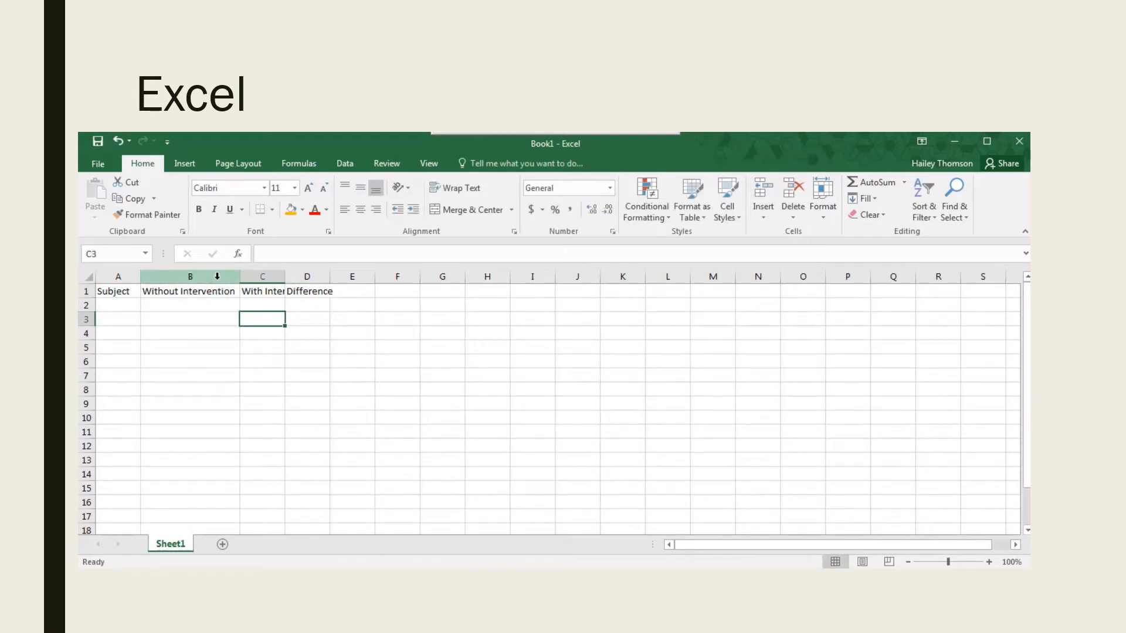
pyautogui.doubleClick(289, 282)
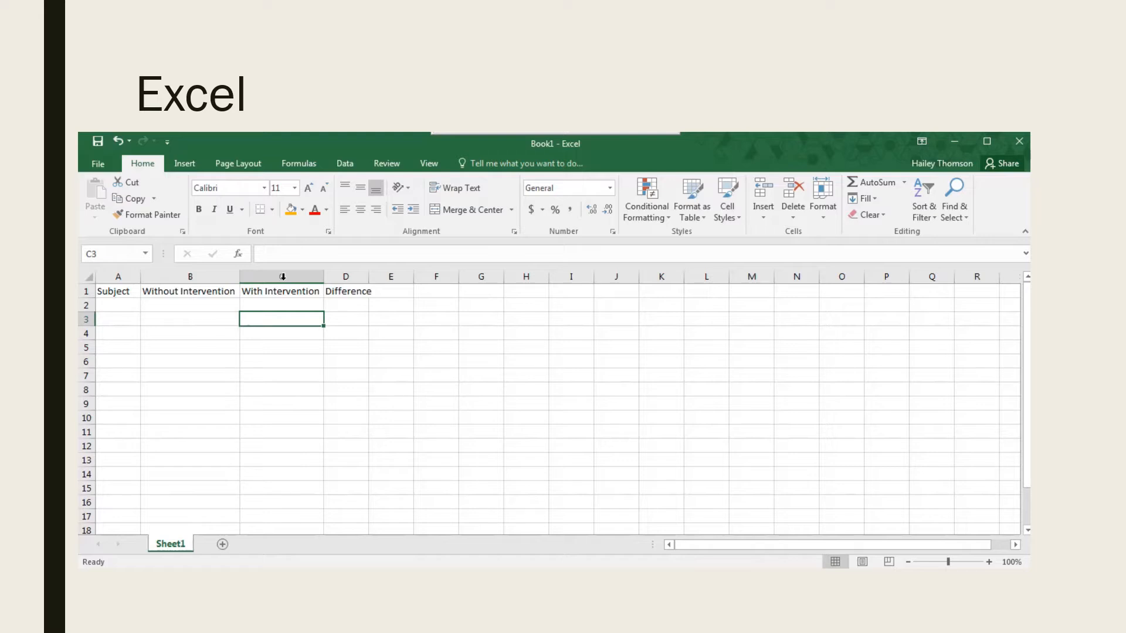
pyautogui.doubleClick(367, 279)
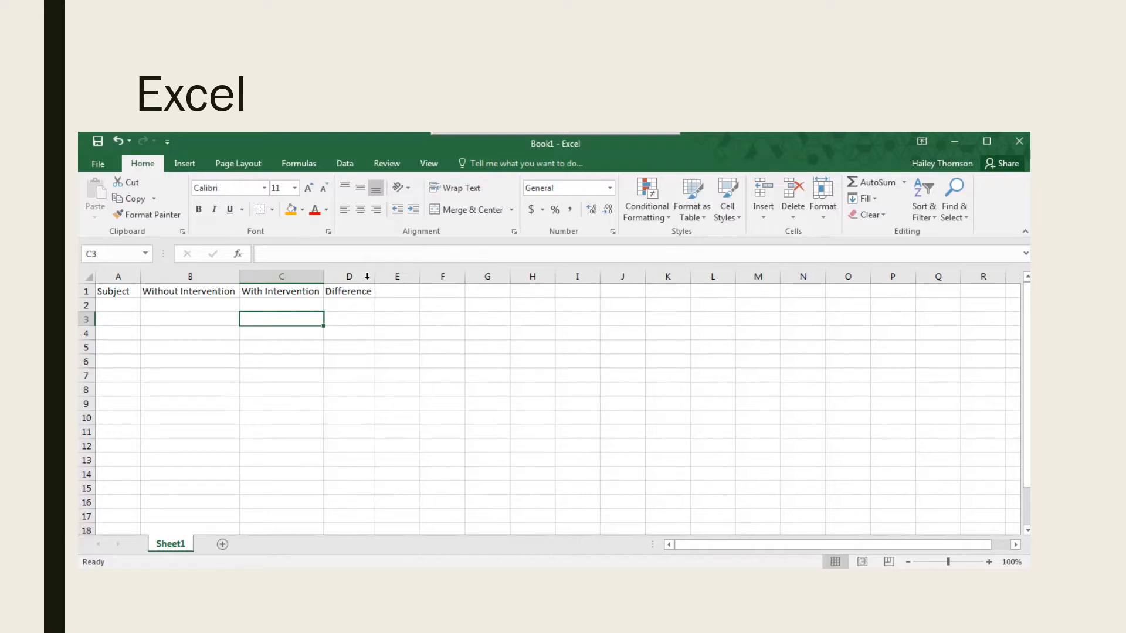
# Enter the headers Subject, Intervention and Score in F1, G1 and H1, and auto-fit column G to its header.
pyautogui.click(450, 293)
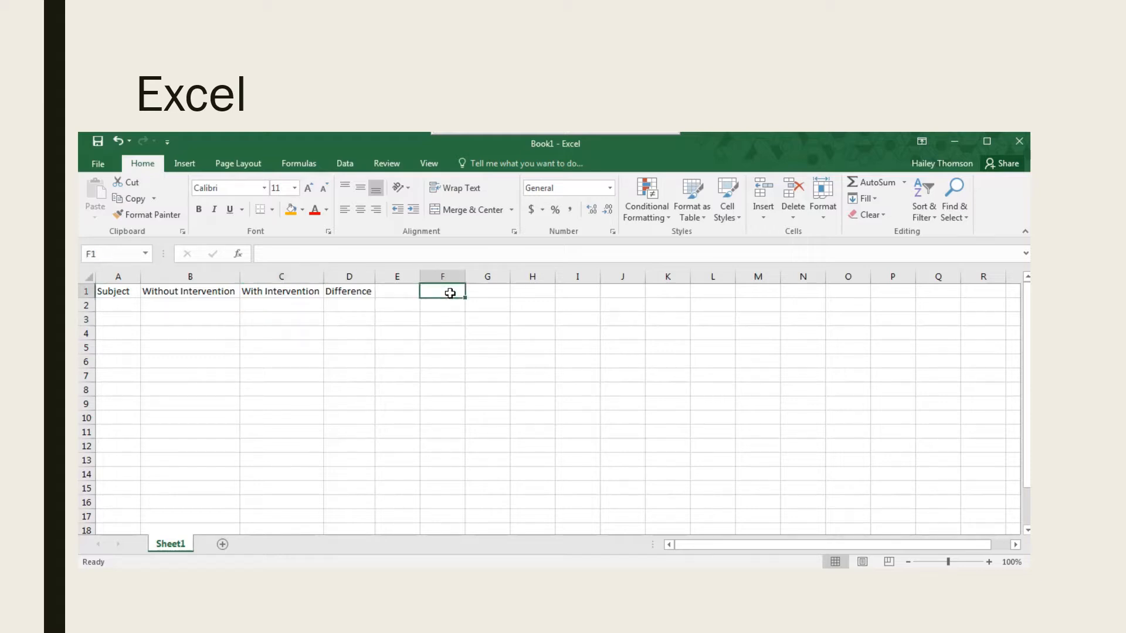
pyautogui.write('Subject')
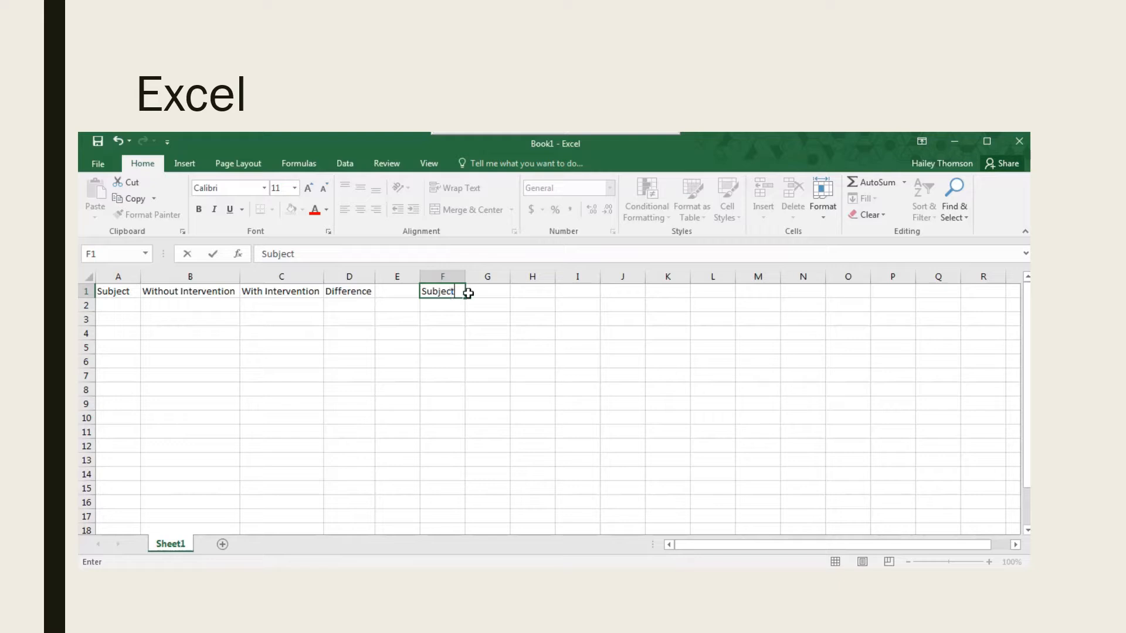
pyautogui.click(480, 293)
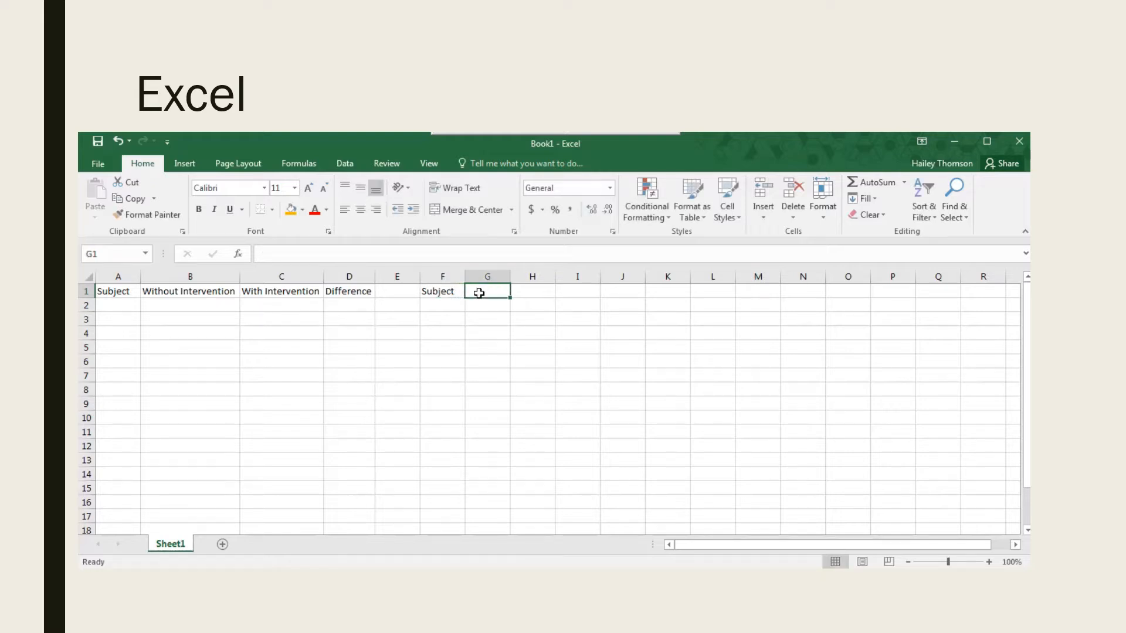
pyautogui.write('In')
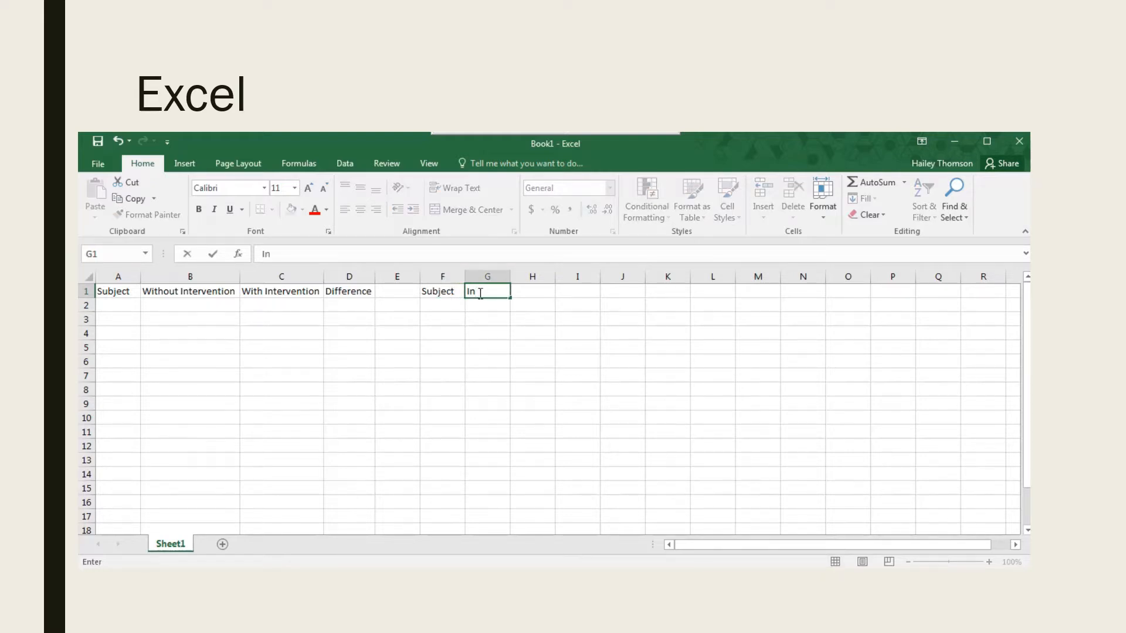
pyautogui.write('tervention')
pyautogui.click(539, 291)
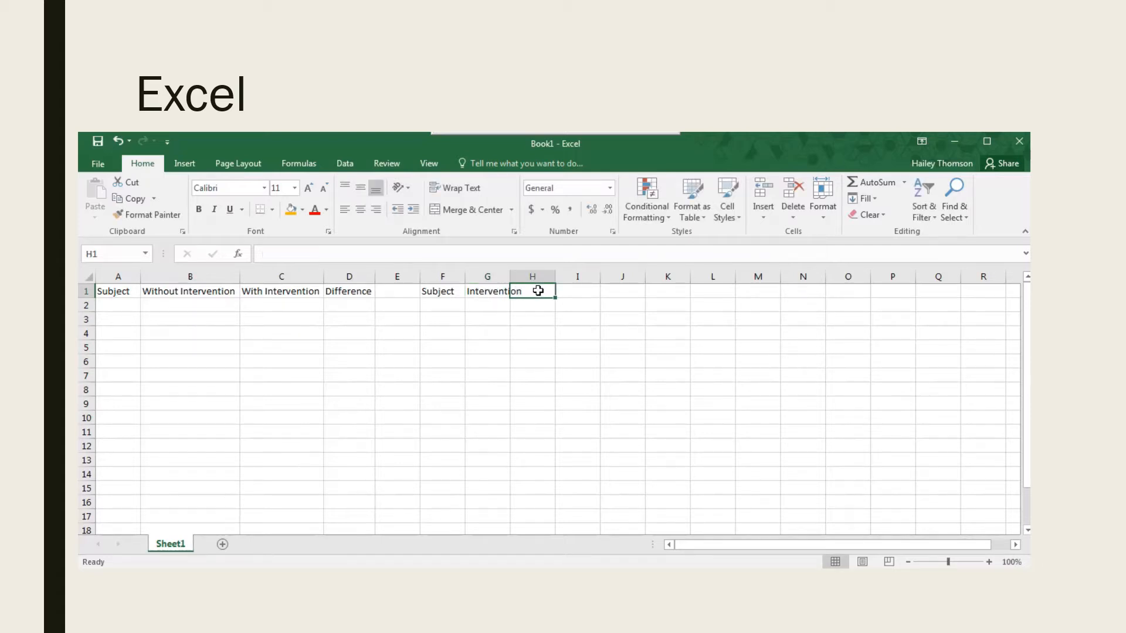
pyautogui.write('Score')
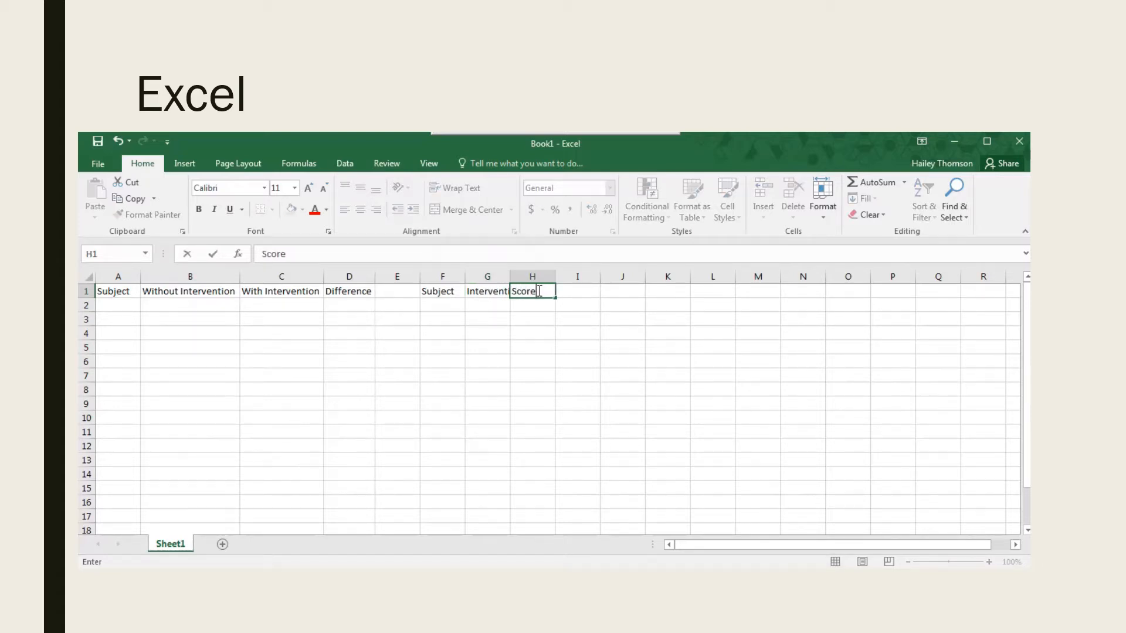
pyautogui.click(513, 327)
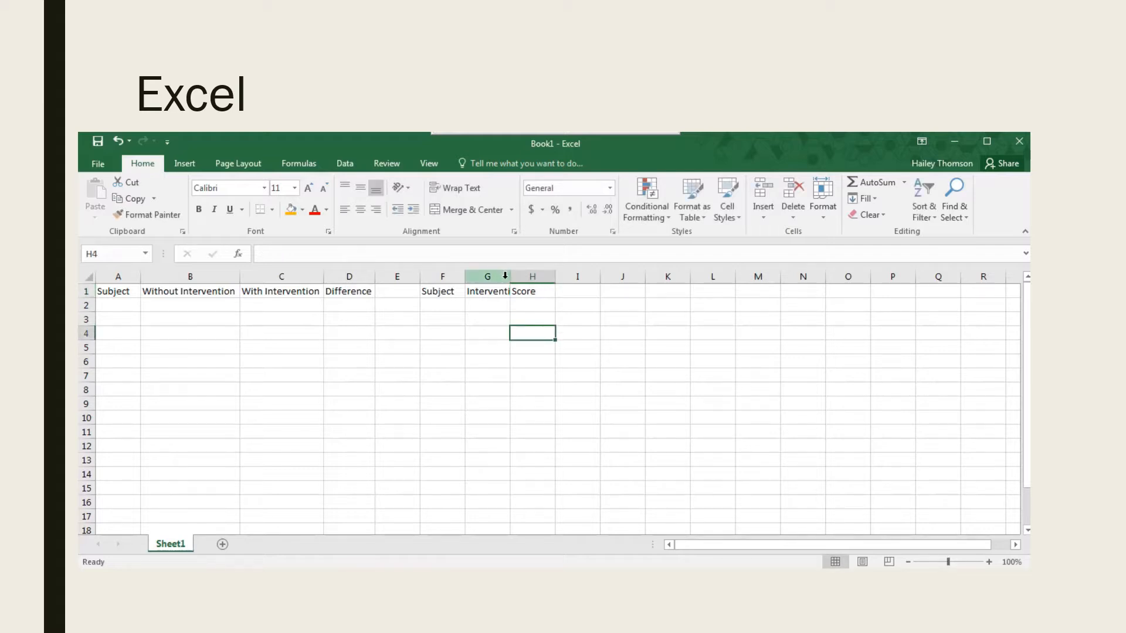
pyautogui.doubleClick(510, 276)
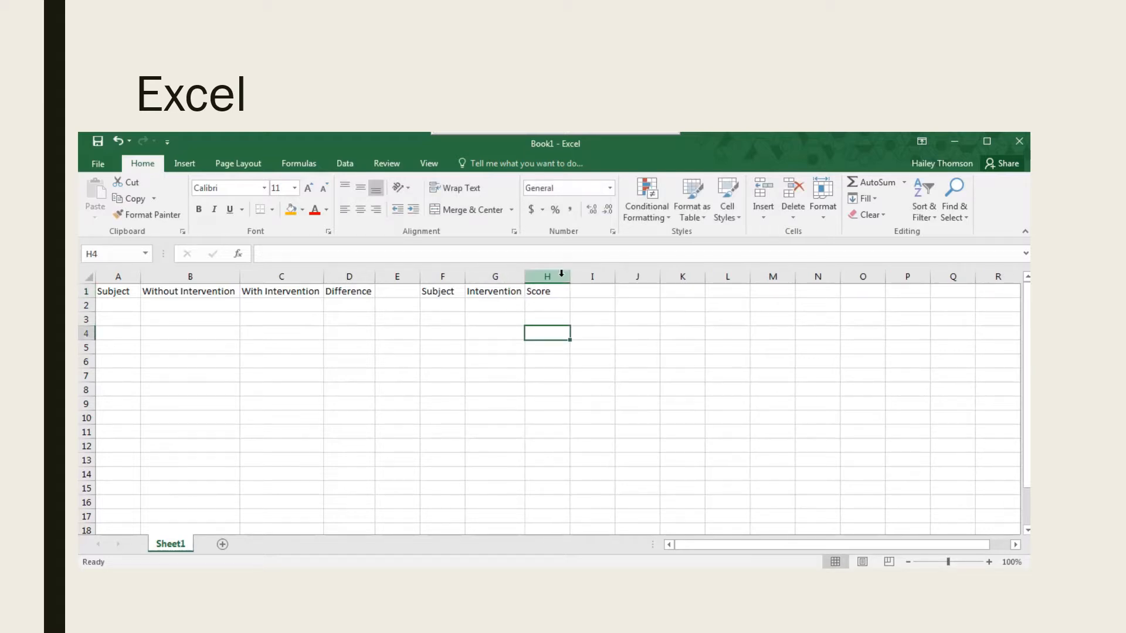
# Fill the first data row with subject a in A2, 47 in B2 and 47 in C2.
pyautogui.click(115, 311)
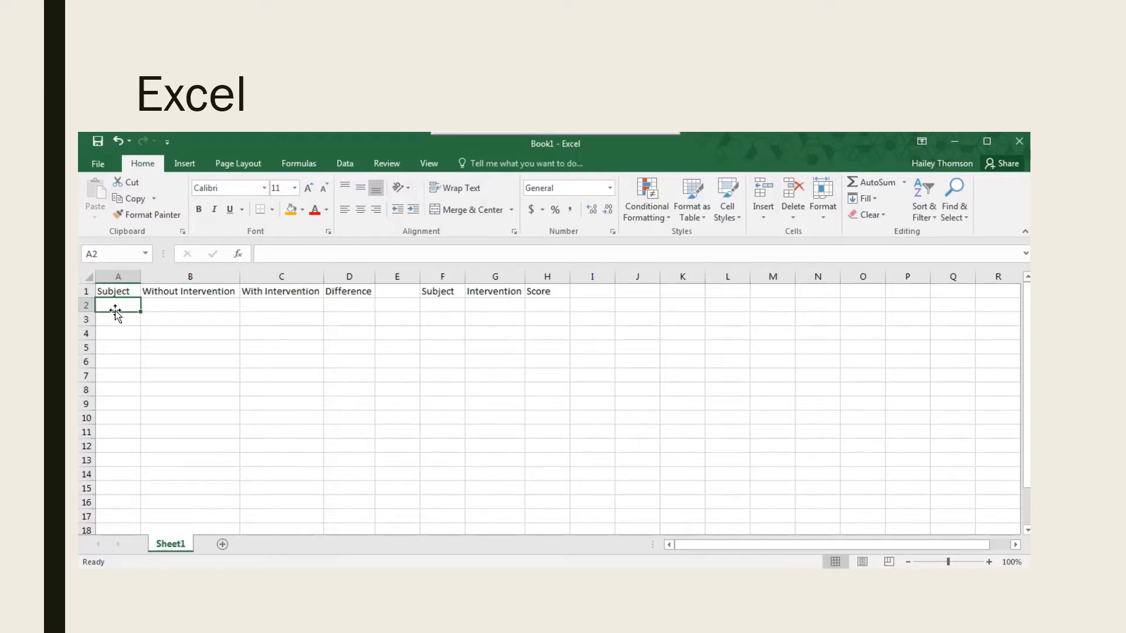
pyautogui.write('a')
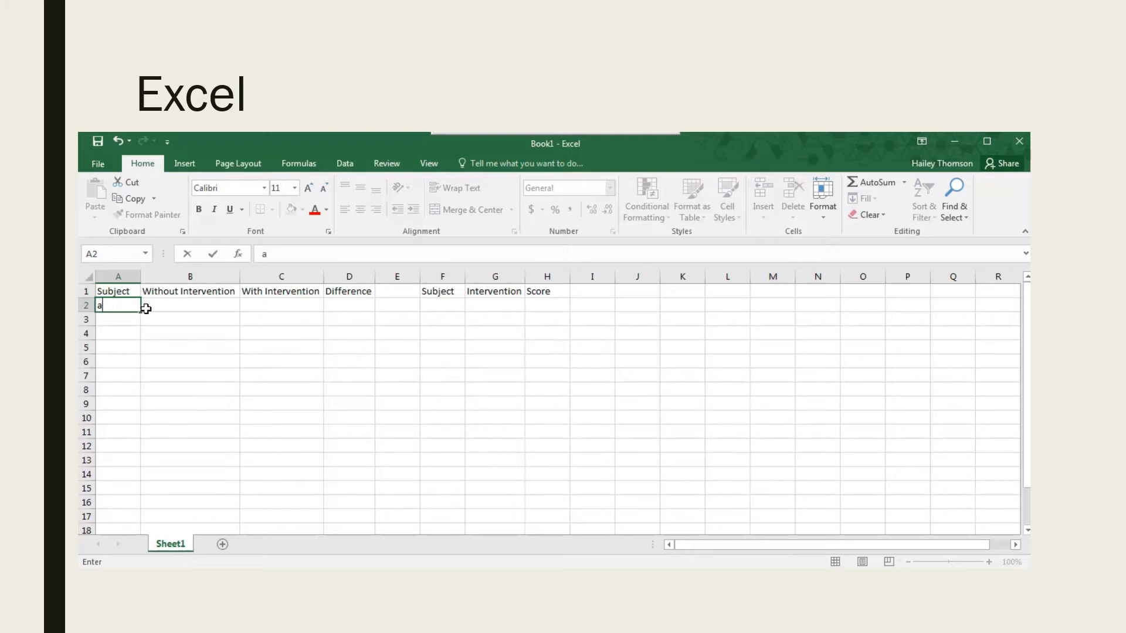
pyautogui.click(161, 306)
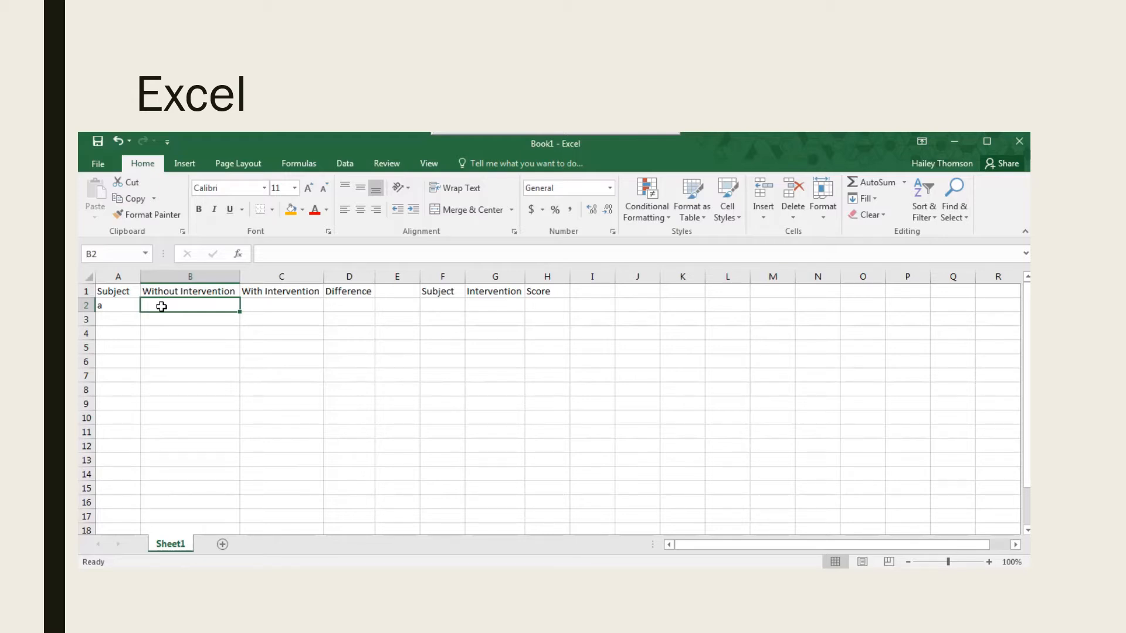
pyautogui.write('47')
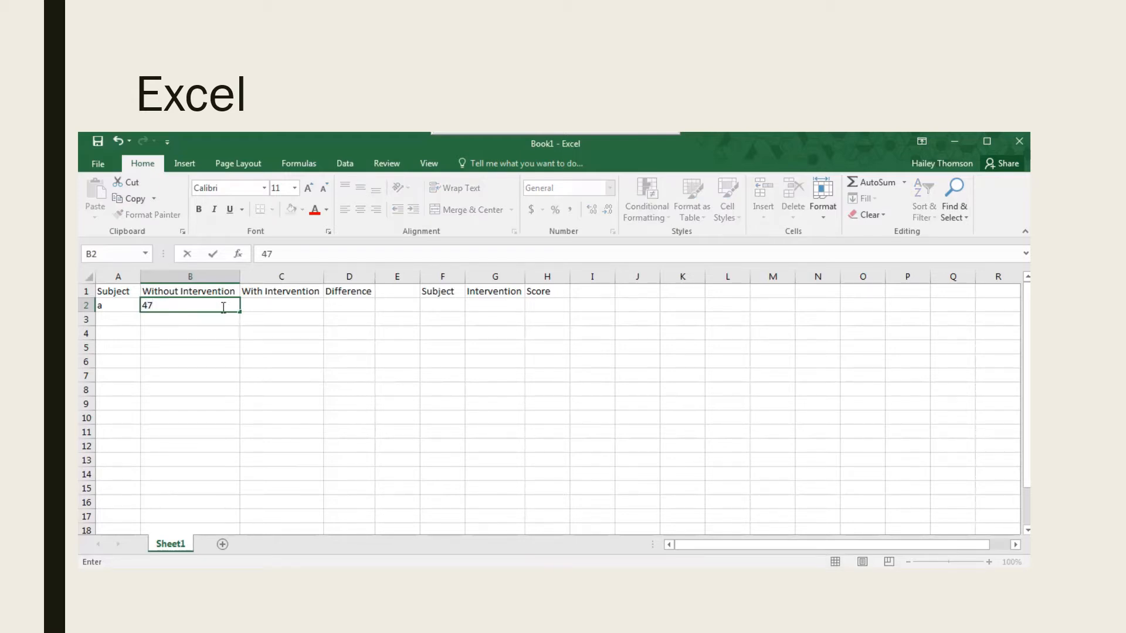
pyautogui.click(258, 308)
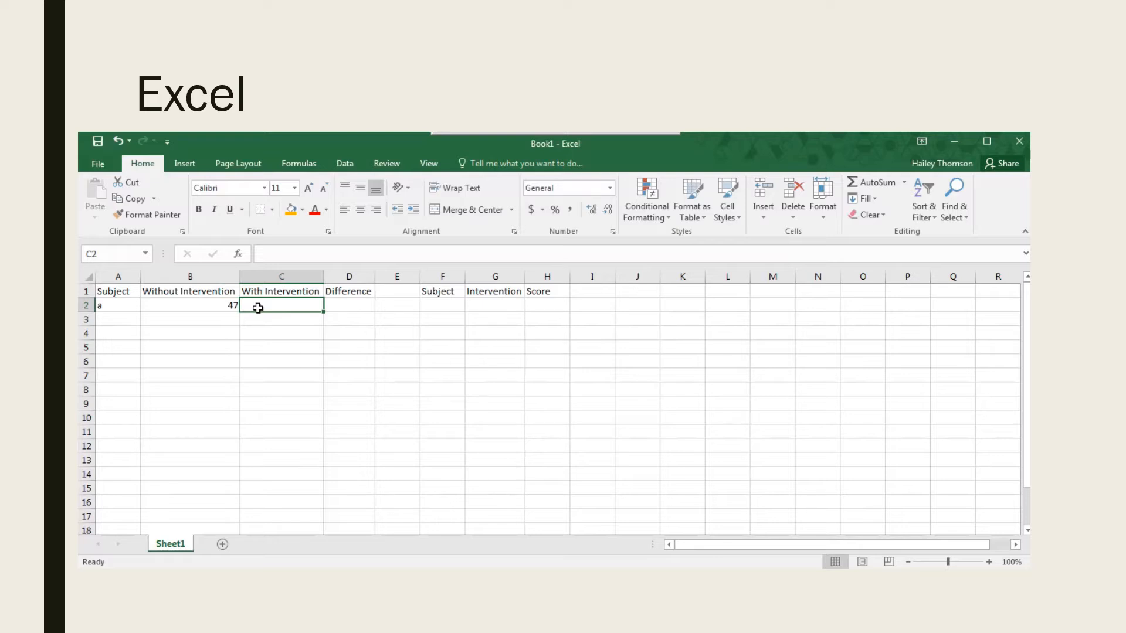
pyautogui.write('47')
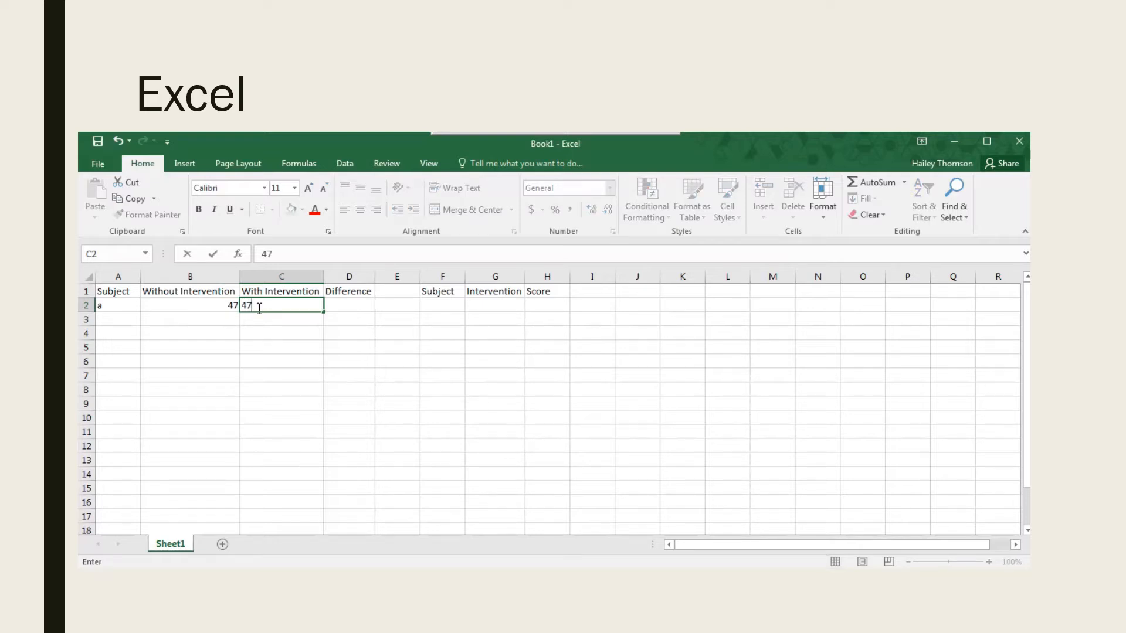
# Calculate the difference in D2 with the AutoSum formula =SUM(C2-B2).
pyautogui.click(349, 307)
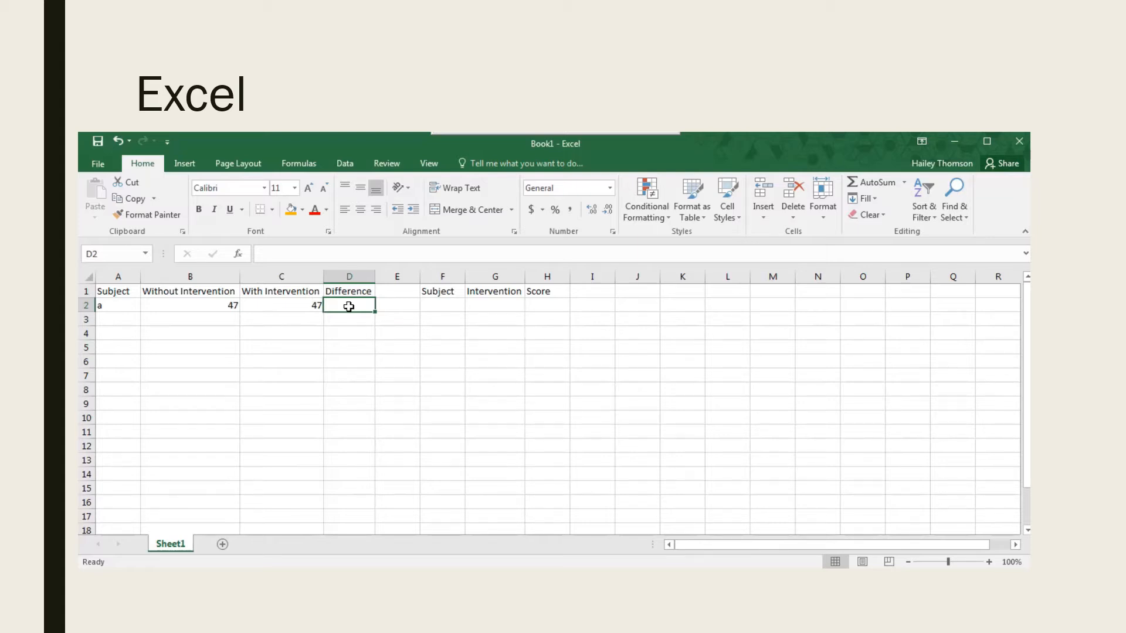
pyautogui.click(877, 183)
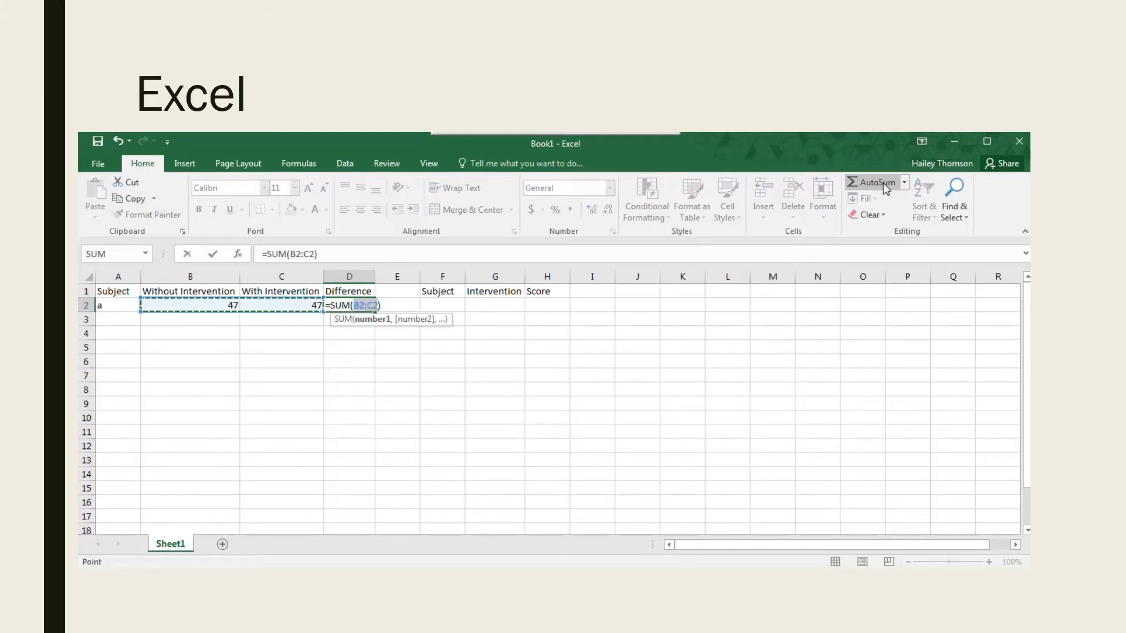
pyautogui.click(271, 307)
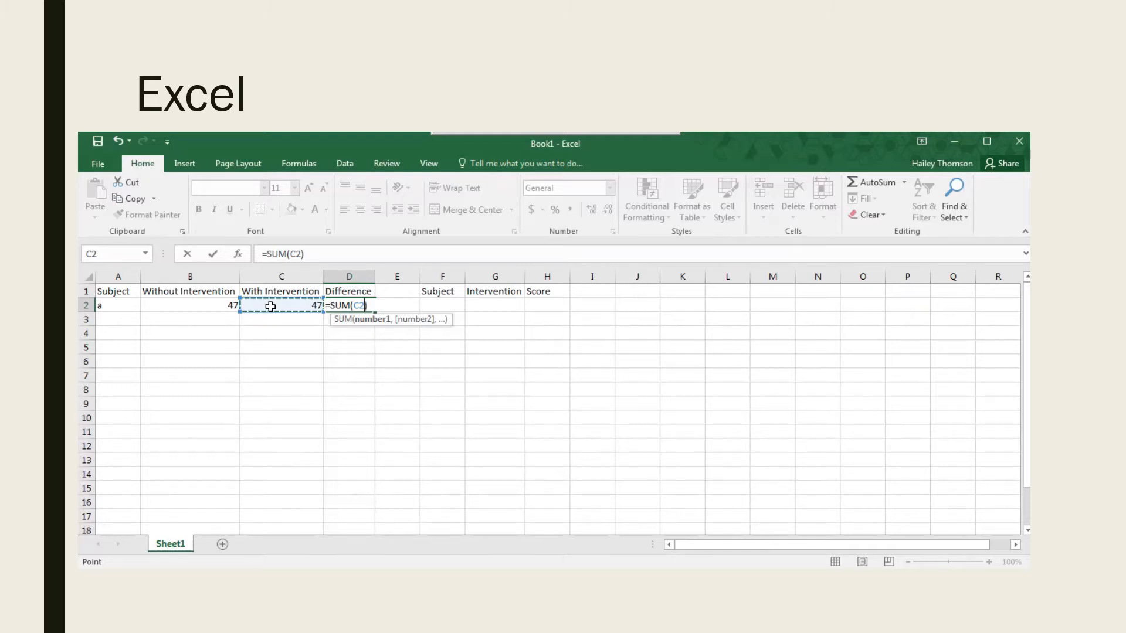
pyautogui.write('-')
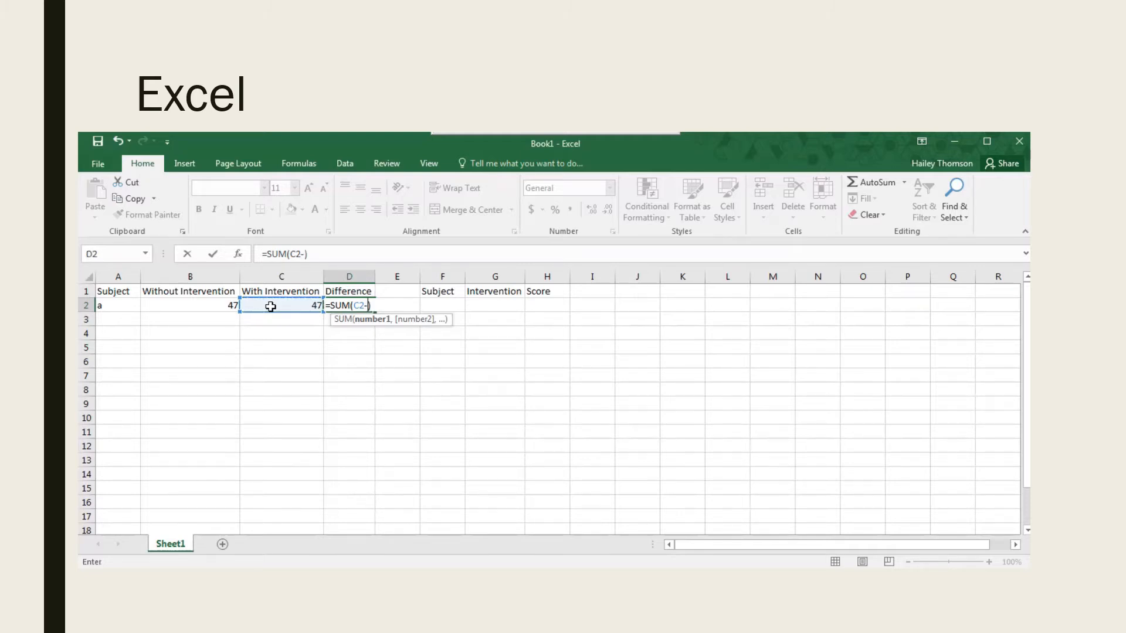
pyautogui.click(221, 304)
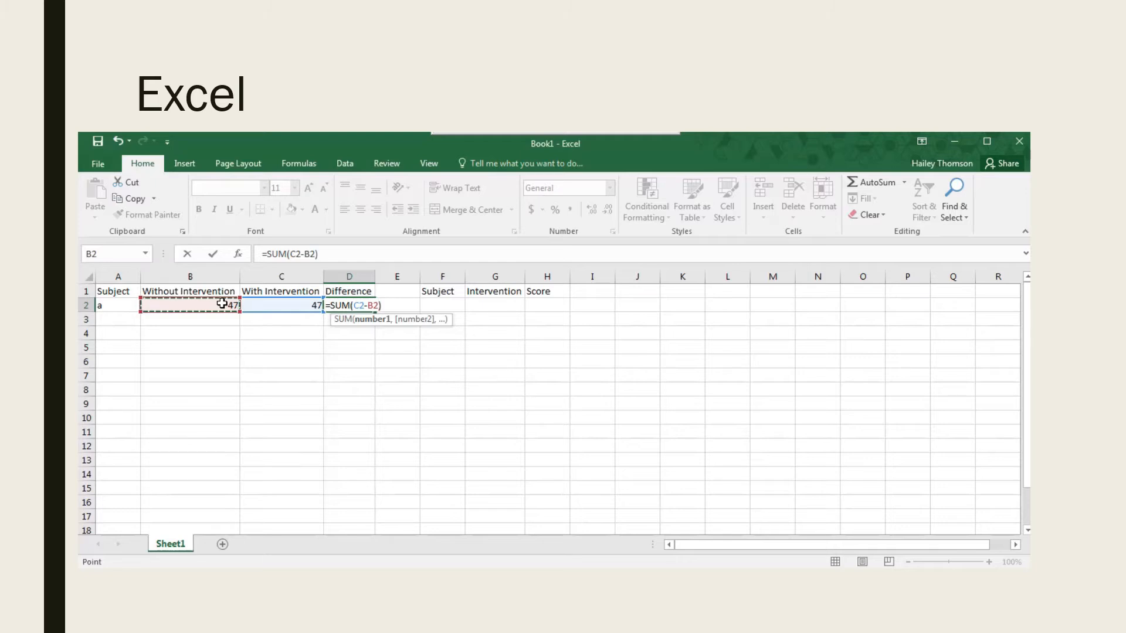
pyautogui.press('Return')
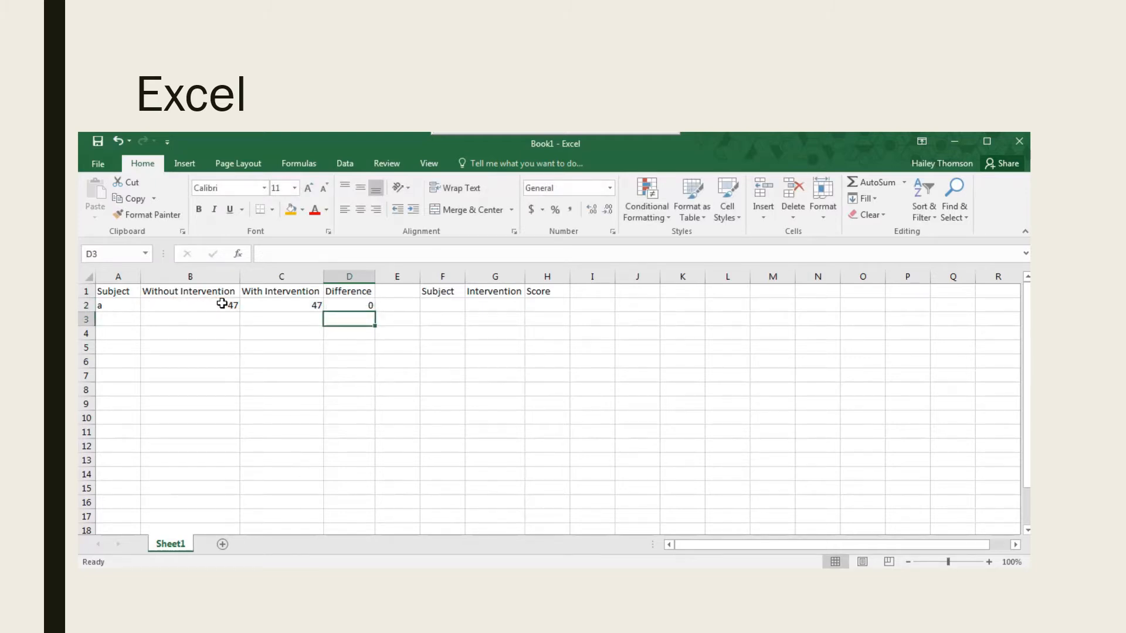
# Fill the difference formula from D2 down through D42.
pyautogui.click(337, 303)
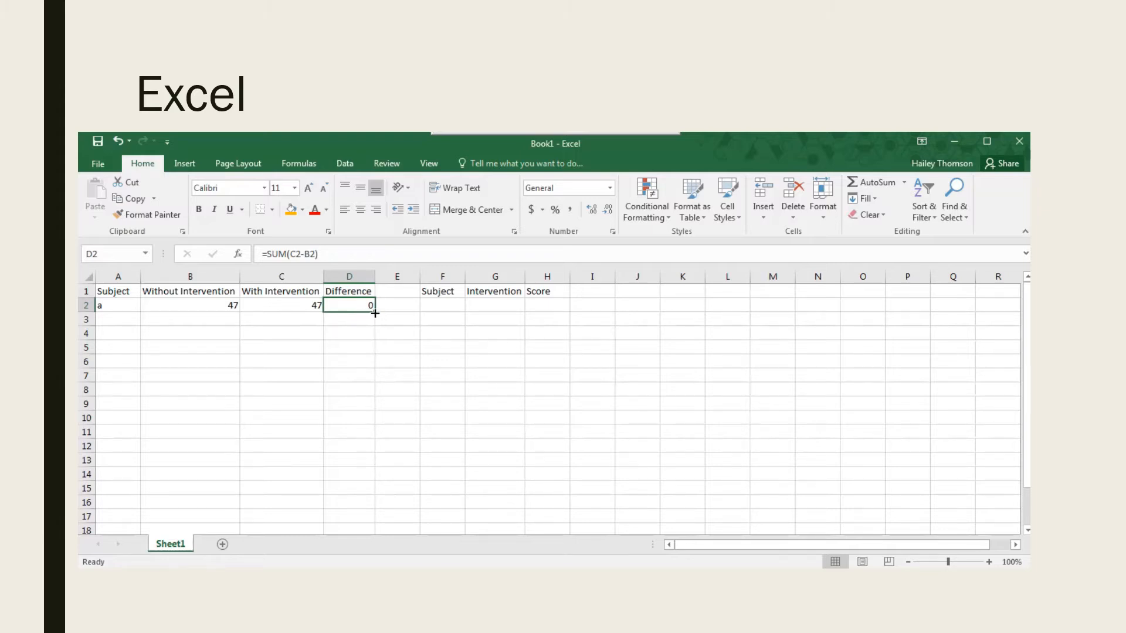
pyautogui.moveTo(375, 313); pyautogui.dragTo(355, 450)
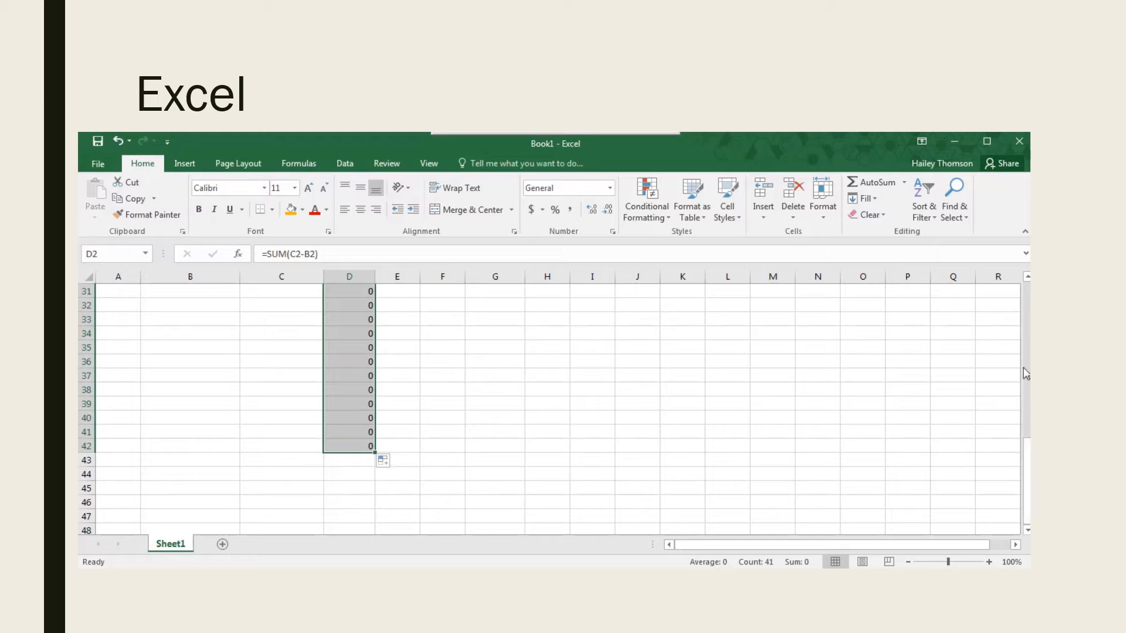
pyautogui.click(774, 429)
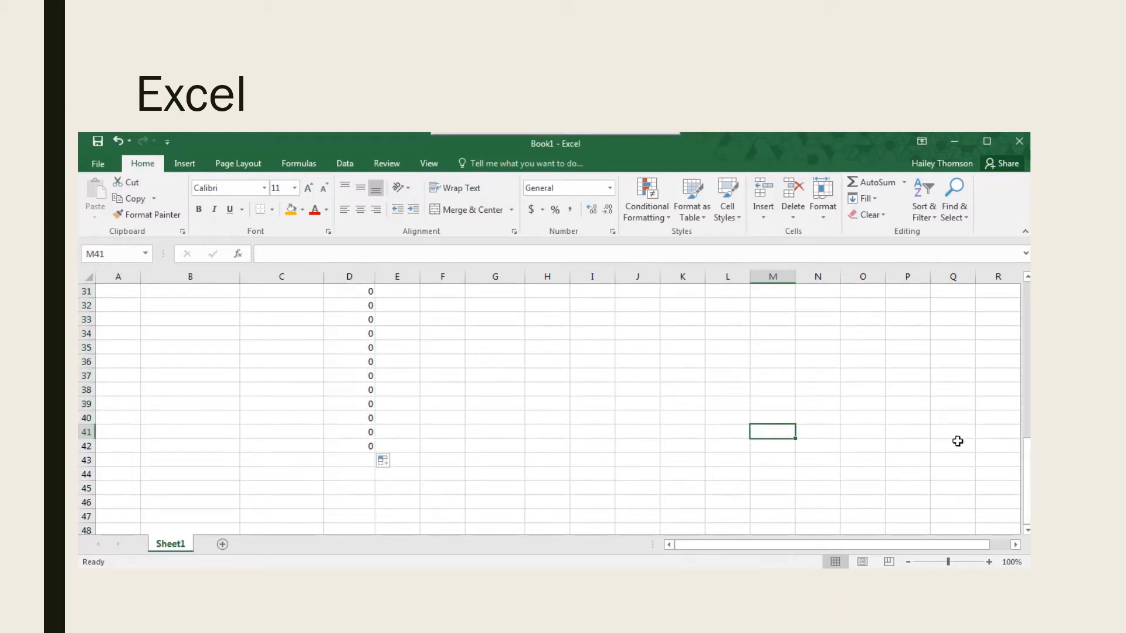
# Enter subject a in F2 and F3, with intervention codes 0 in G2 and 1 in G3.
pyautogui.moveTo(1028, 466); pyautogui.dragTo(1029, 305)
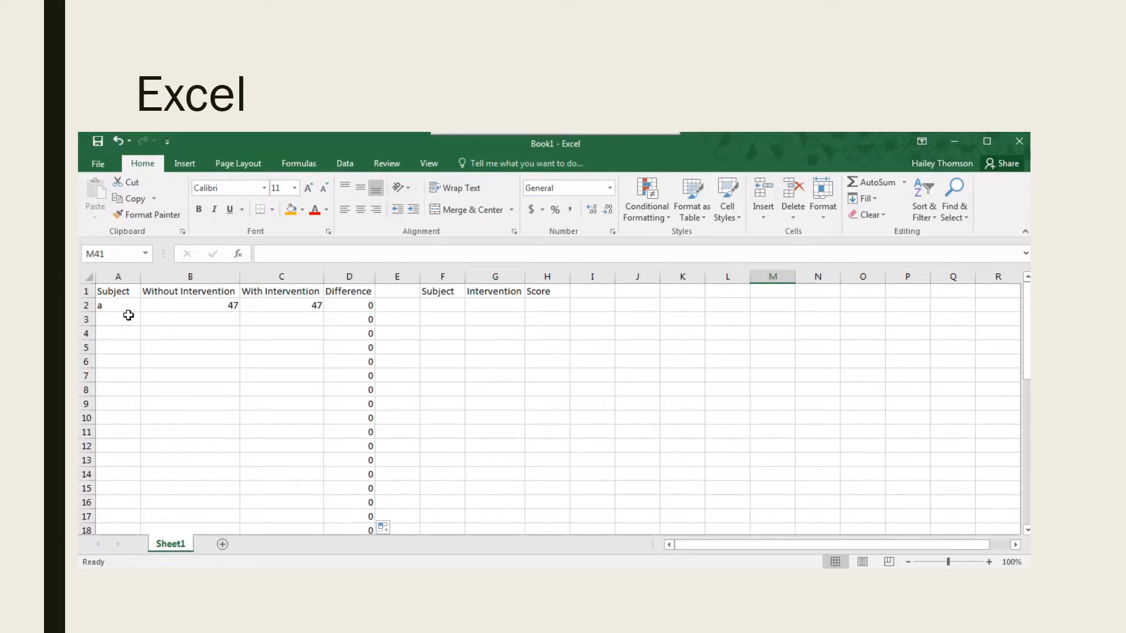
pyautogui.click(449, 305)
pyautogui.write('a')
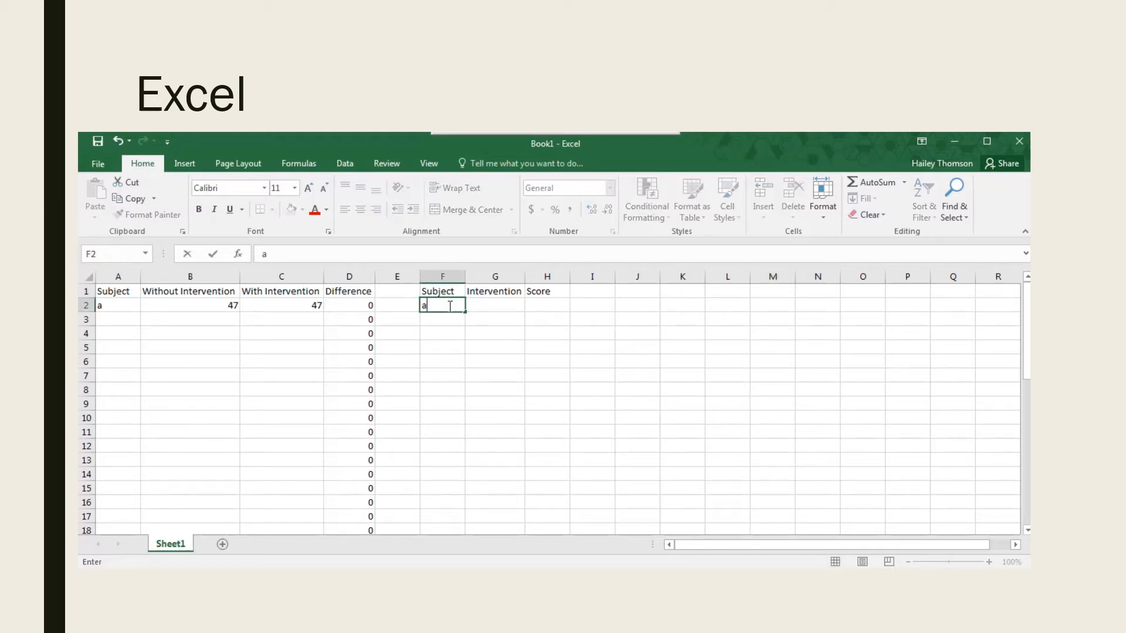
pyautogui.press('Return')
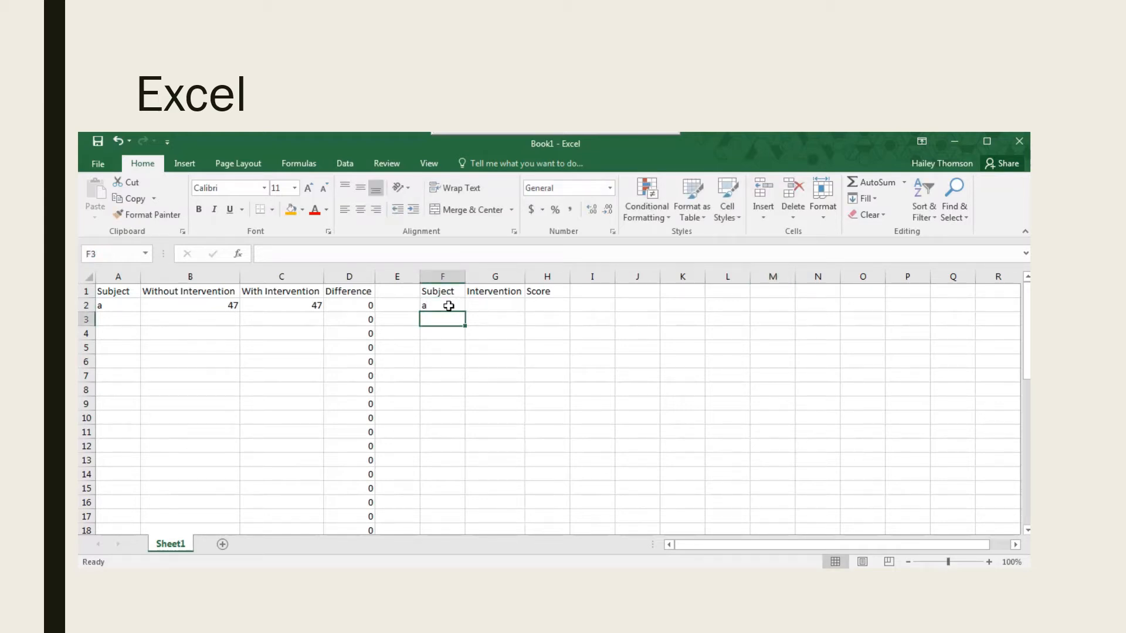
pyautogui.write('a')
pyautogui.click(490, 306)
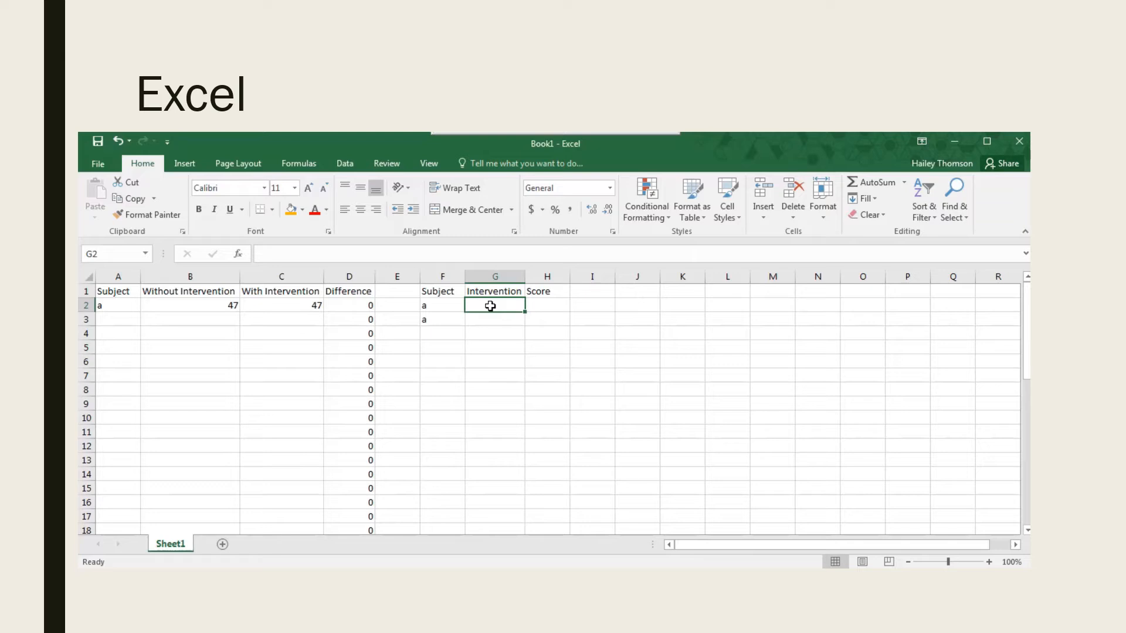
pyautogui.write('0')
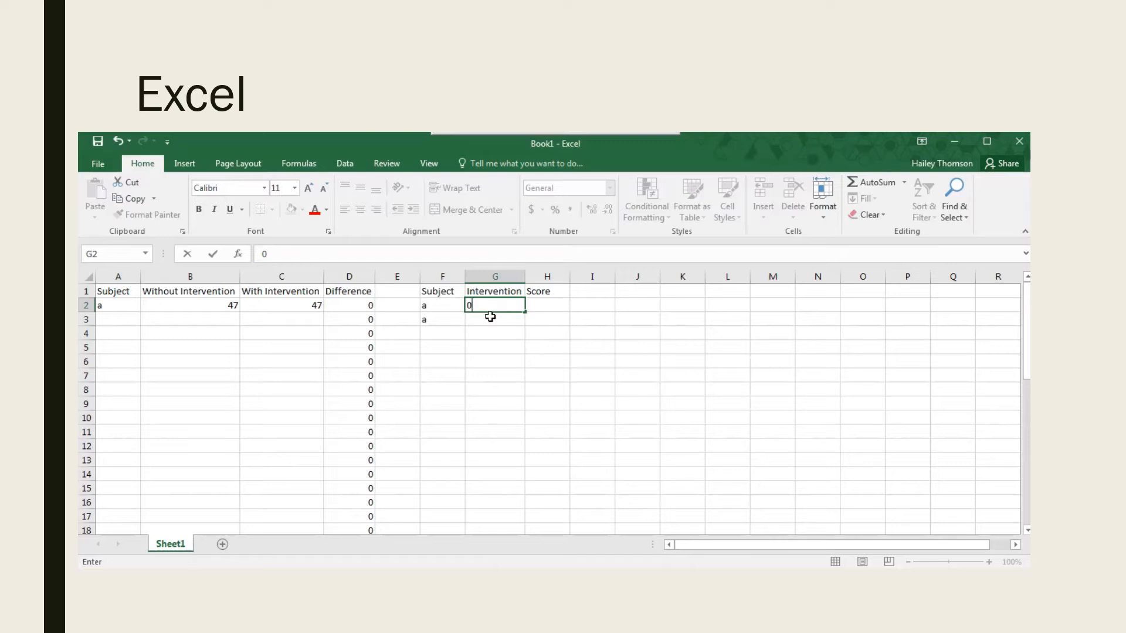
pyautogui.click(490, 317)
pyautogui.write('1')
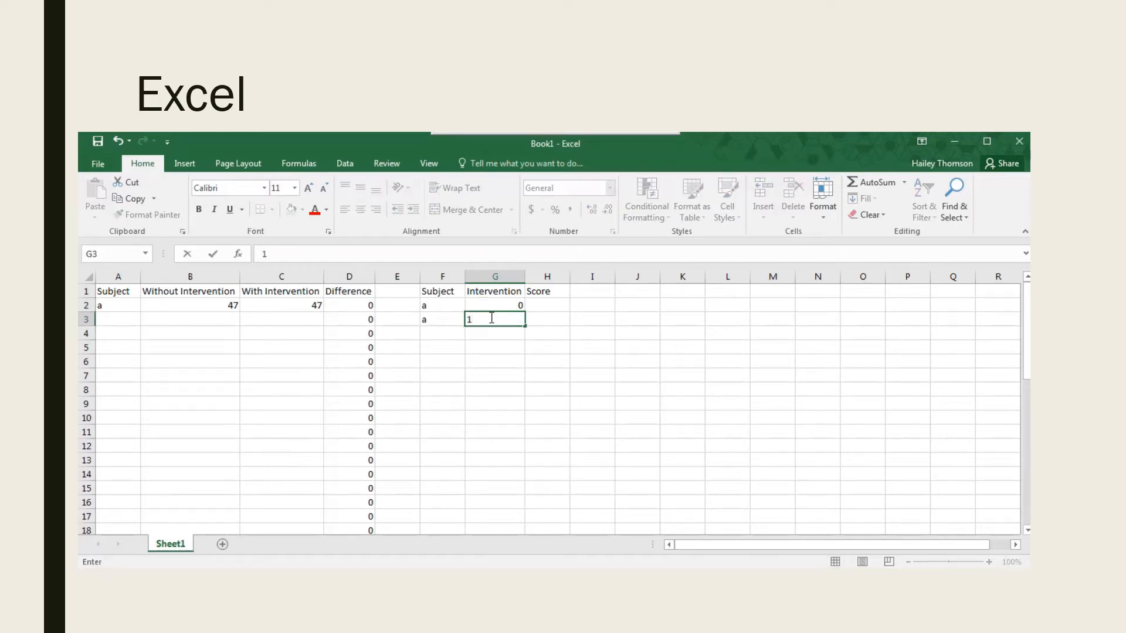
# Enter subject a's score of 47 in both H2 and H3.
pyautogui.click(541, 303)
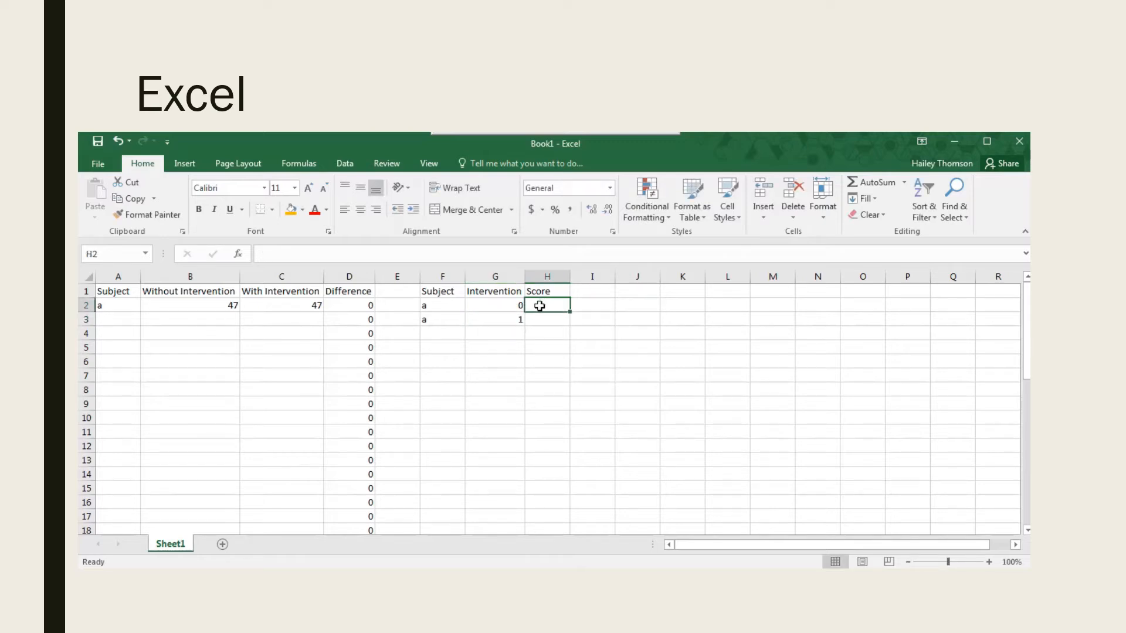
pyautogui.write('47')
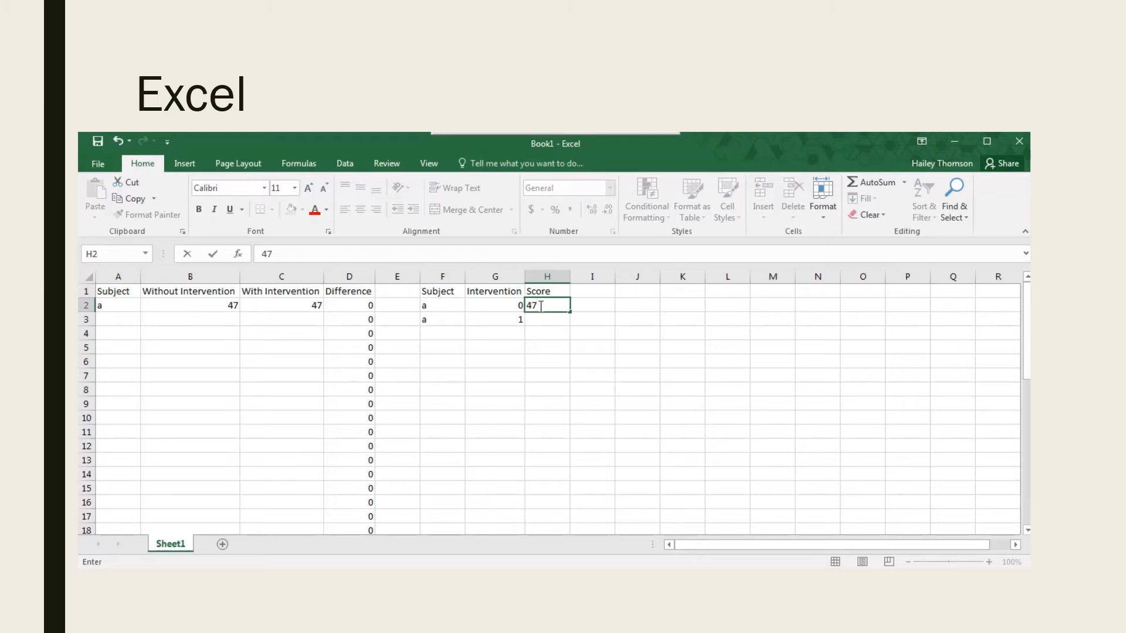
pyautogui.click(541, 321)
pyautogui.write('47')
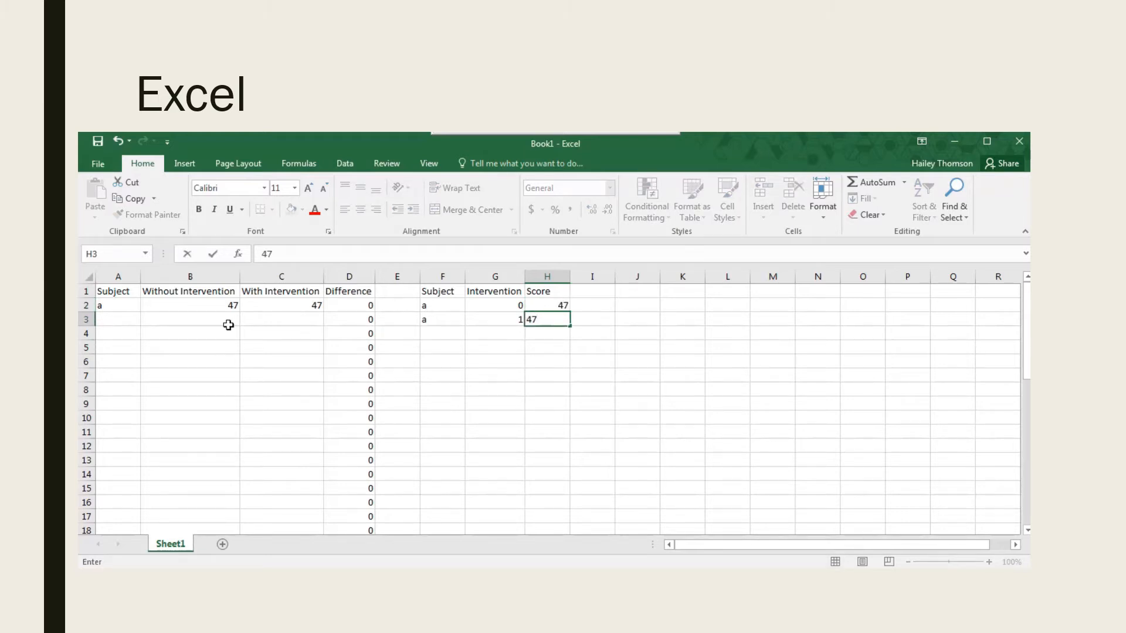
# Fill the second data row with subject b in A3, 36 in B3 and 46 in C3, and check the difference in D3.
pyautogui.click(121, 318)
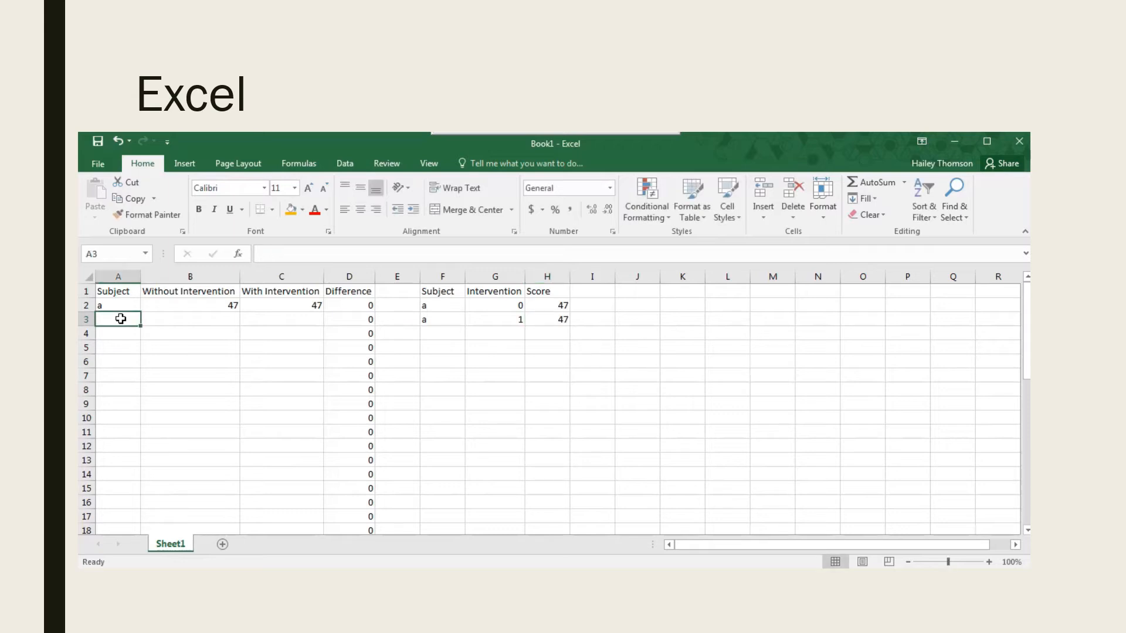
pyautogui.write('b')
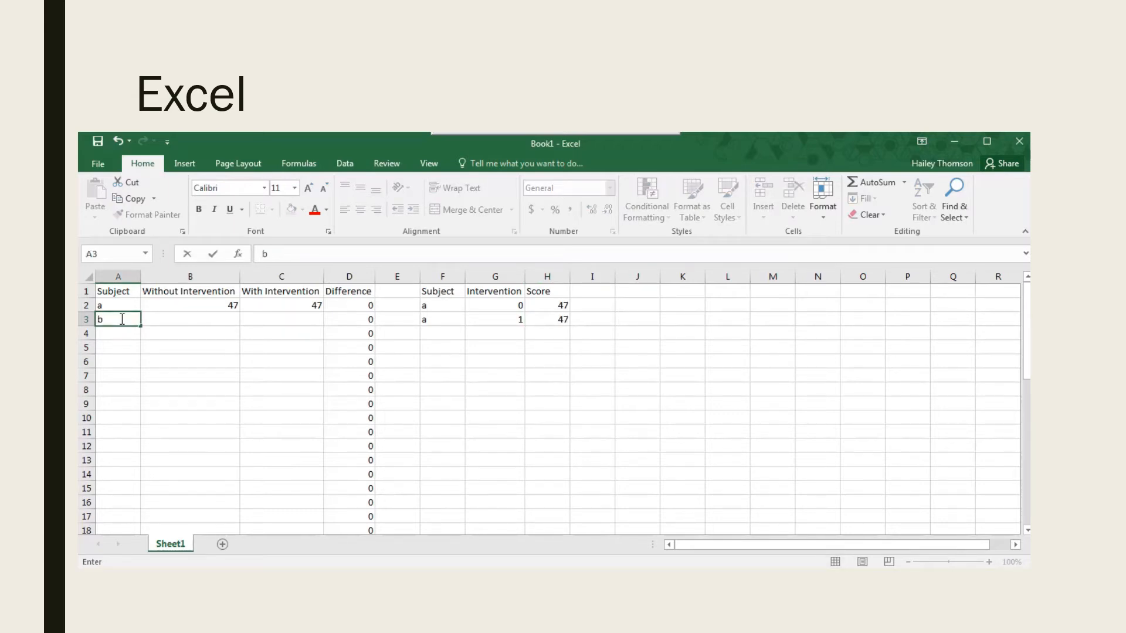
pyautogui.write('36')
pyautogui.press('BackSpace')
pyautogui.press('BackSpace')
pyautogui.click(175, 320)
pyautogui.write('36')
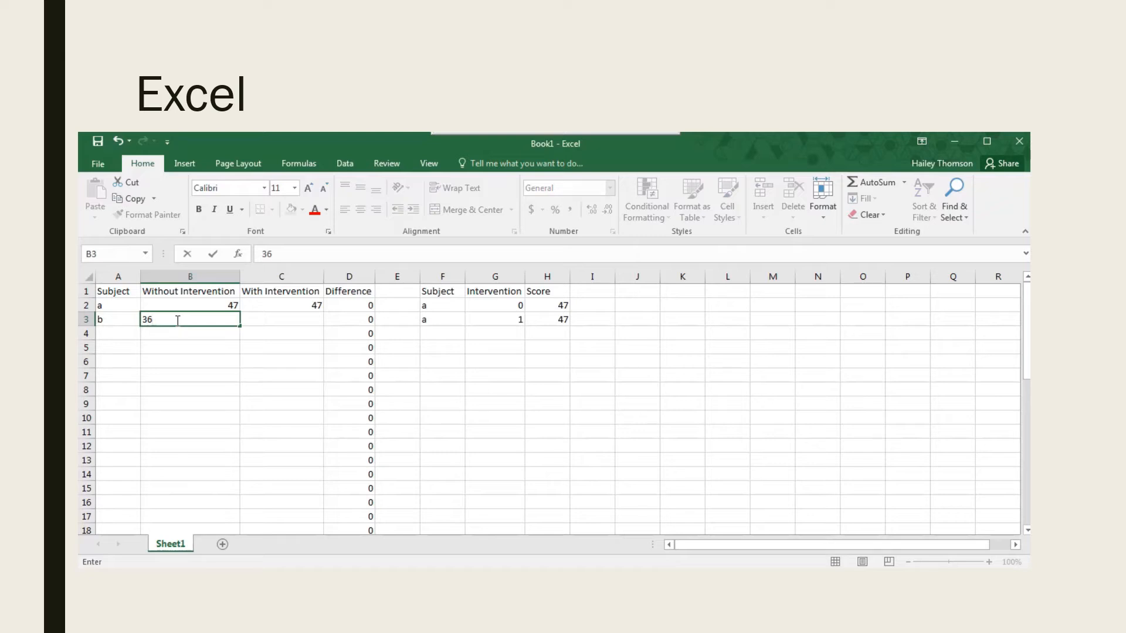
pyautogui.click(270, 316)
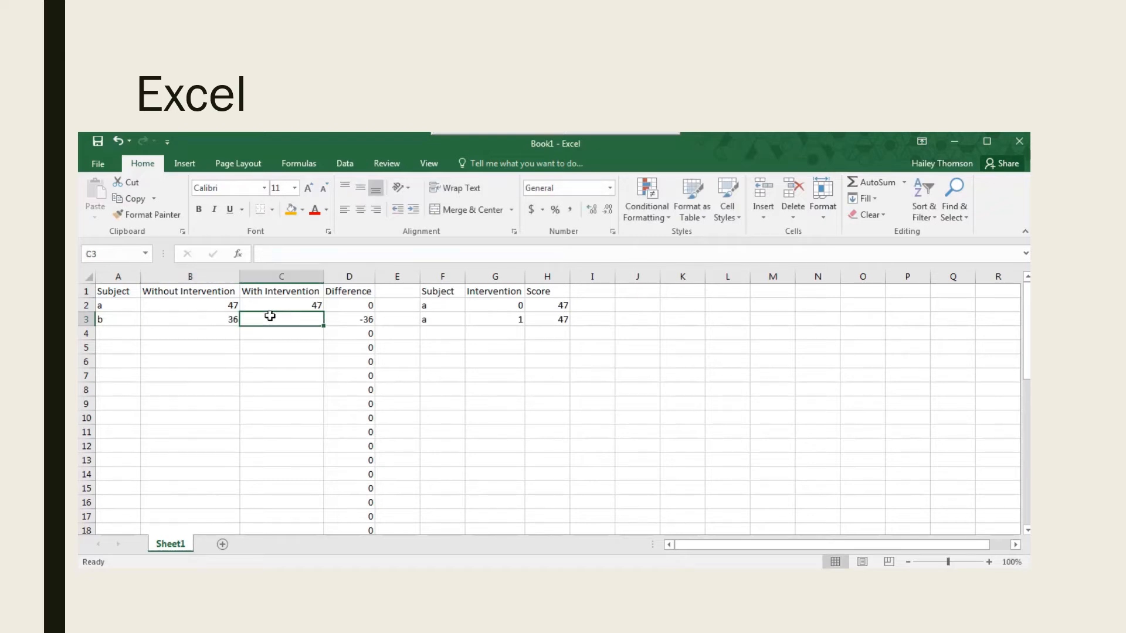
pyautogui.write('46')
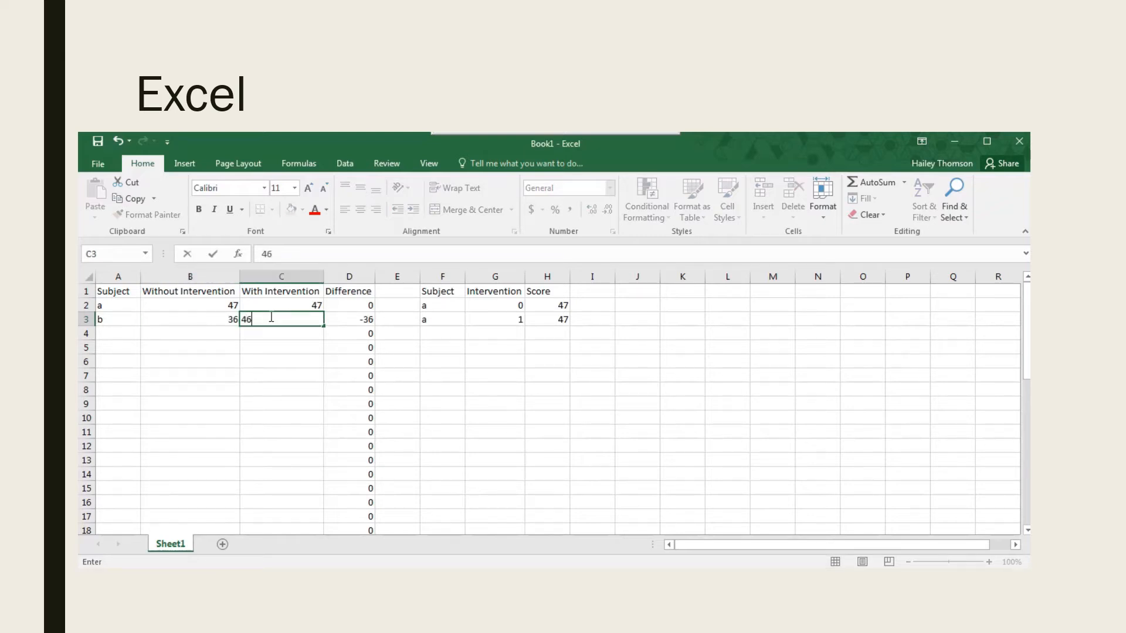
pyautogui.click(434, 352)
pyautogui.click(359, 321)
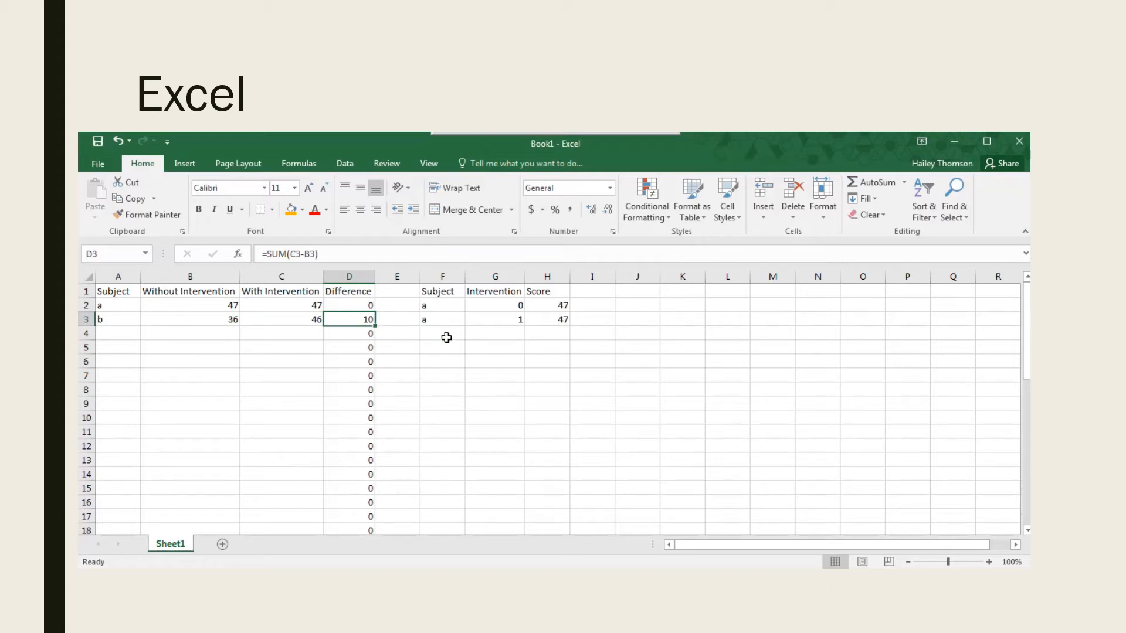
# Enter subject b in F4 and F5, with intervention codes 0 in G4 and 1 in G5.
pyautogui.click(447, 338)
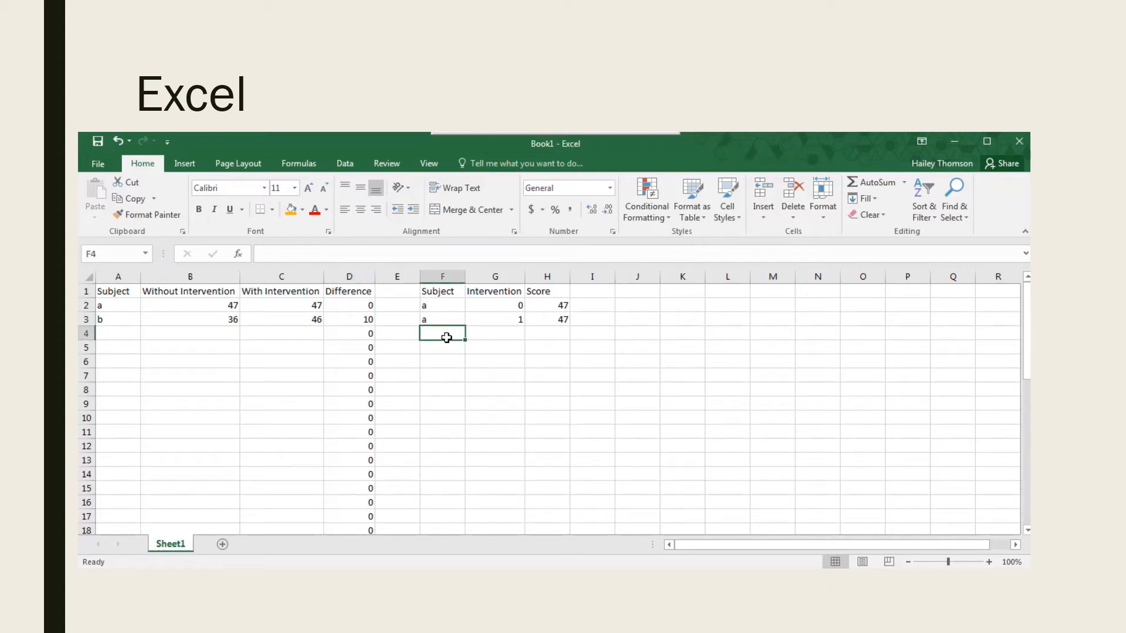
pyautogui.write('b')
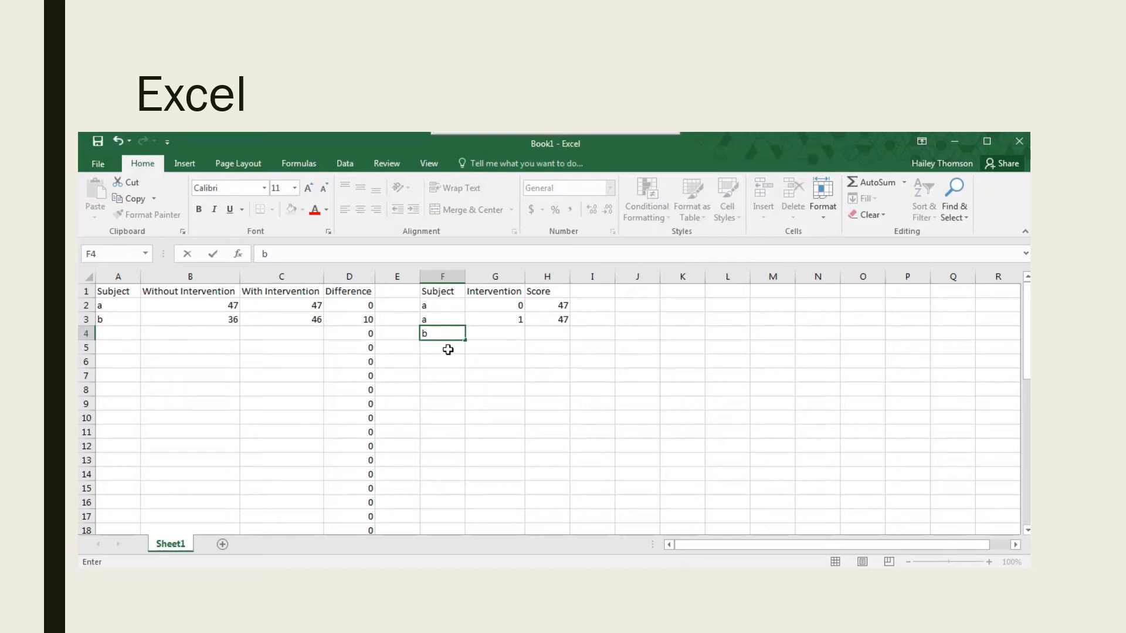
pyautogui.click(448, 350)
pyautogui.write('b')
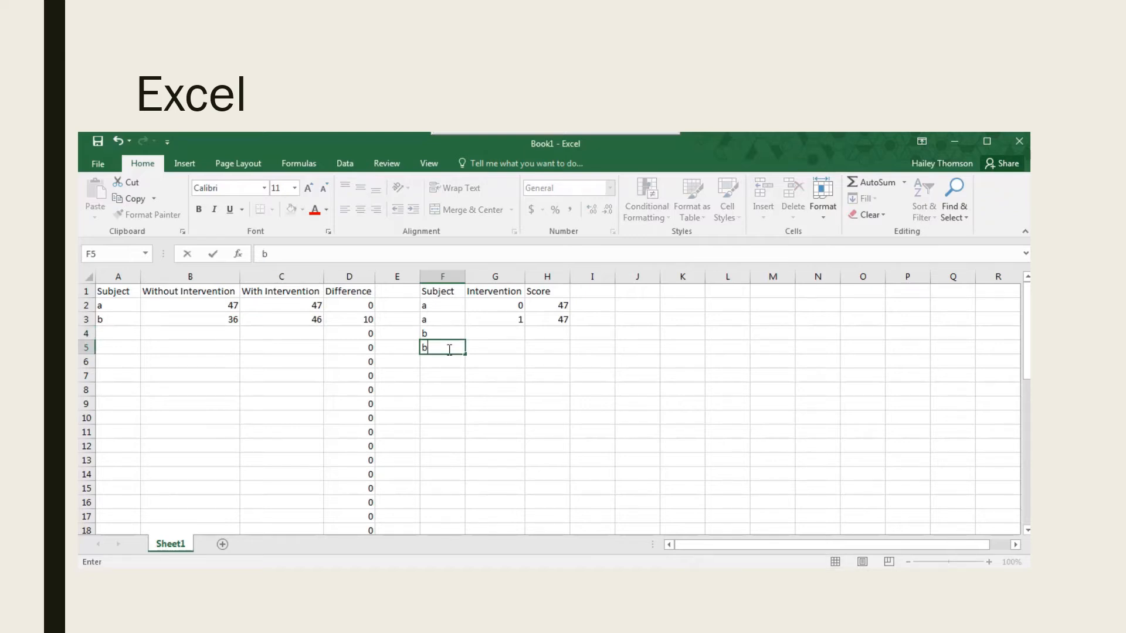
pyautogui.click(505, 332)
pyautogui.write('0')
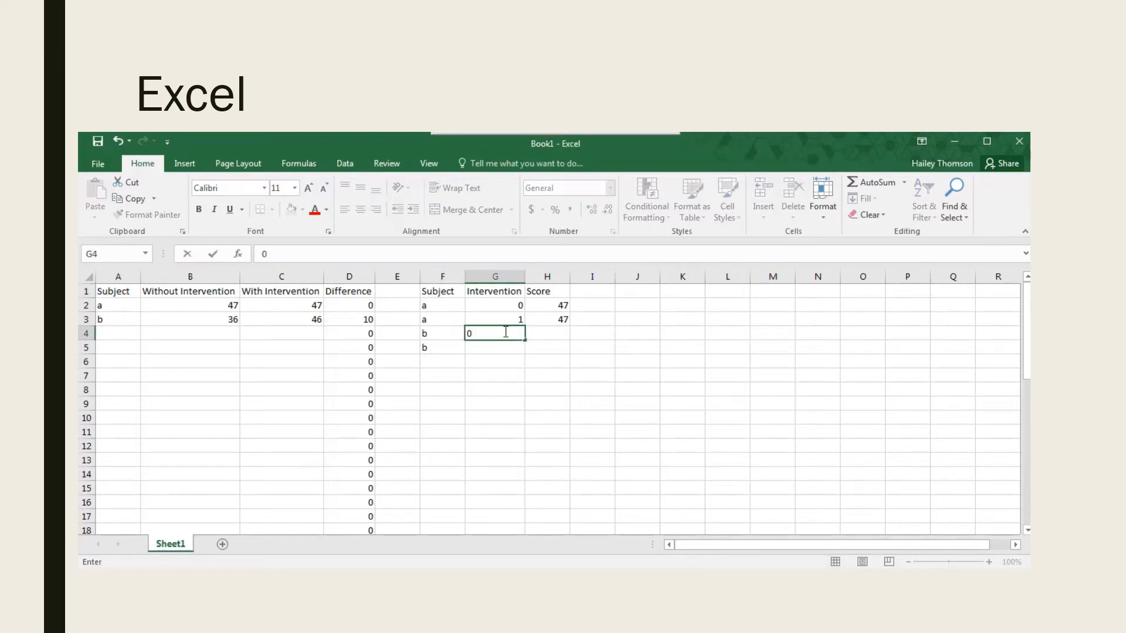
pyautogui.press('Return')
pyautogui.write('1')
# Enter subject b's scores of 36 in H4 and 46 in H5.
pyautogui.click(566, 336)
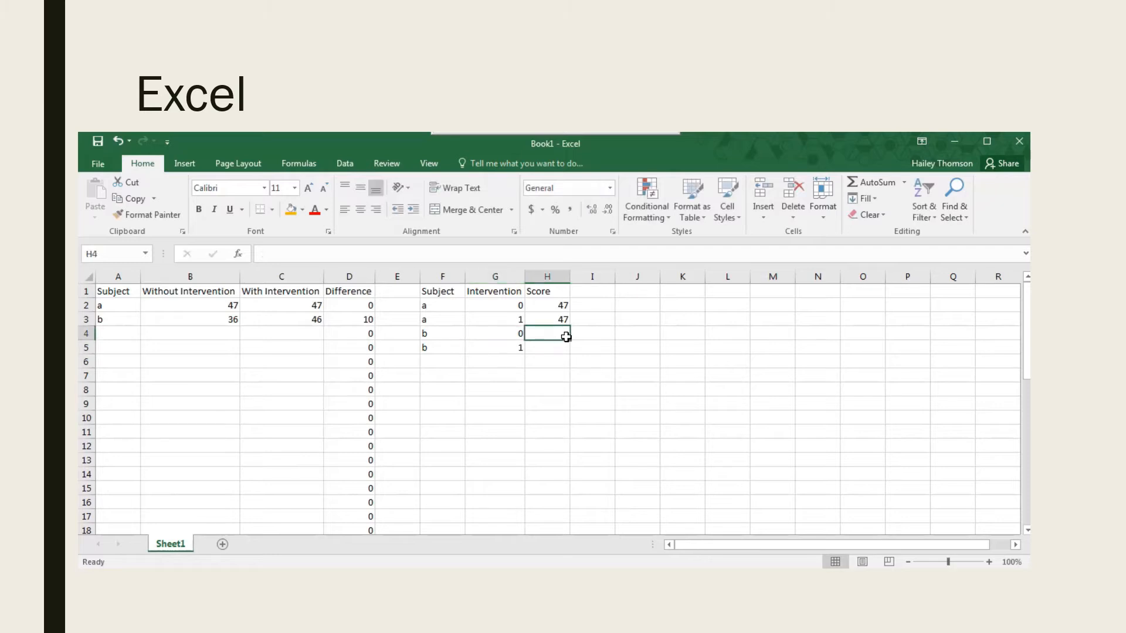
pyautogui.write('6')
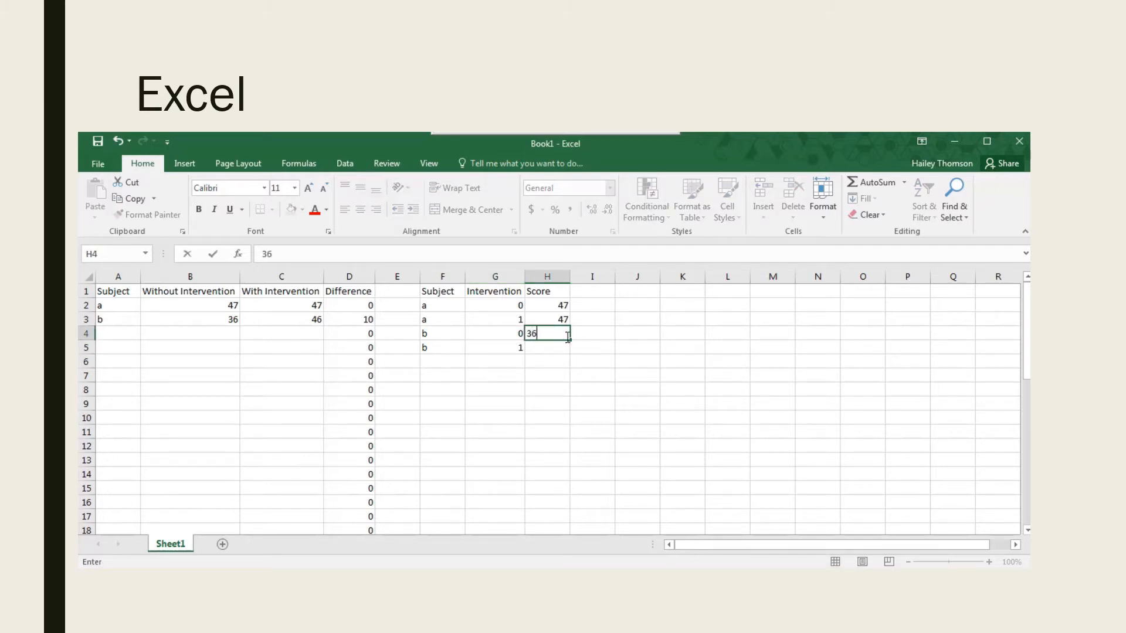
pyautogui.press('Return')
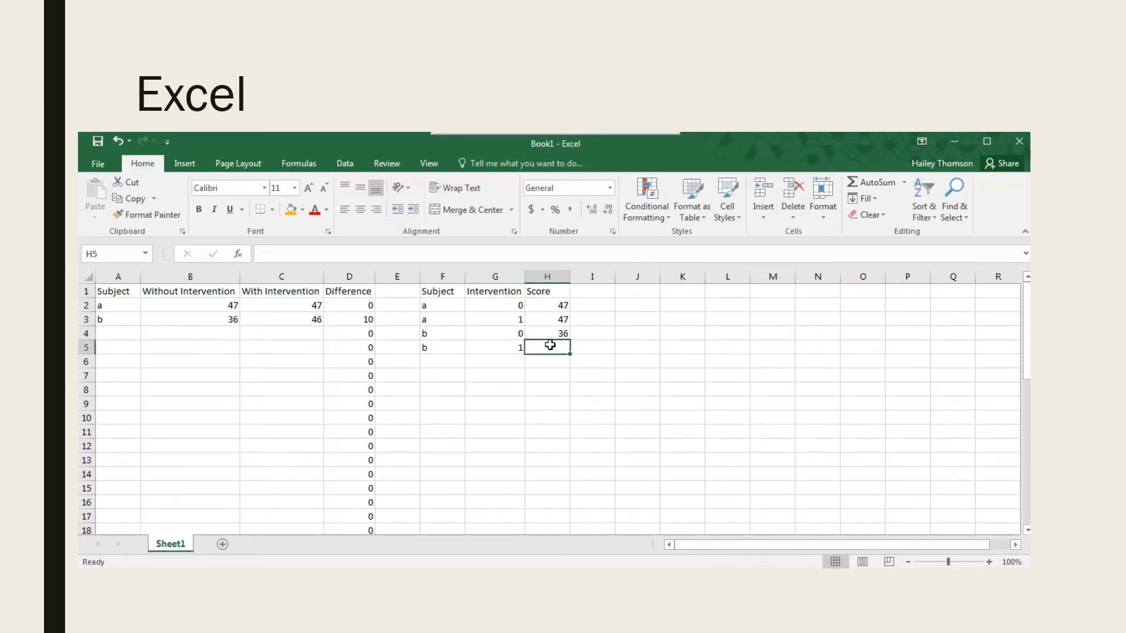
pyautogui.write('46')
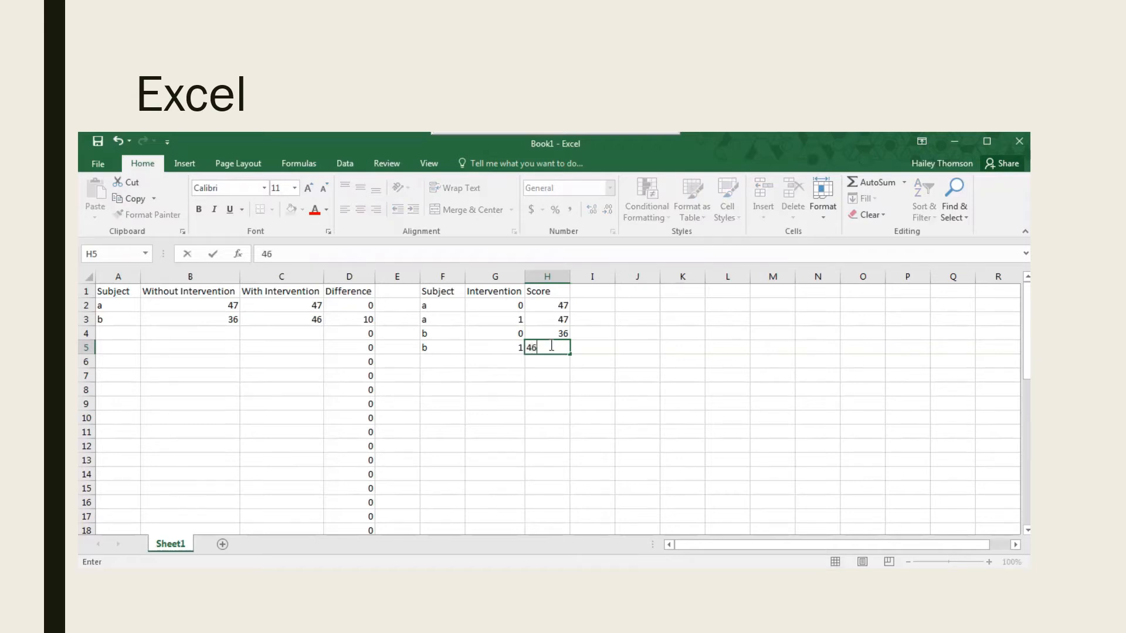
pyautogui.press('super+shift+q')
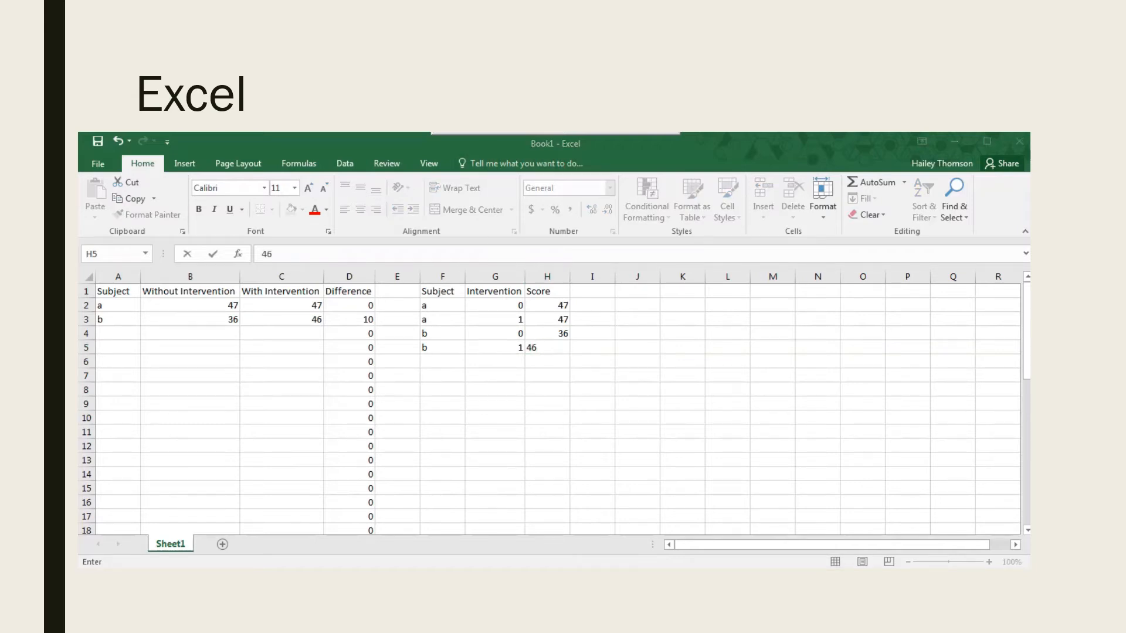
pyautogui.click(524, 370)
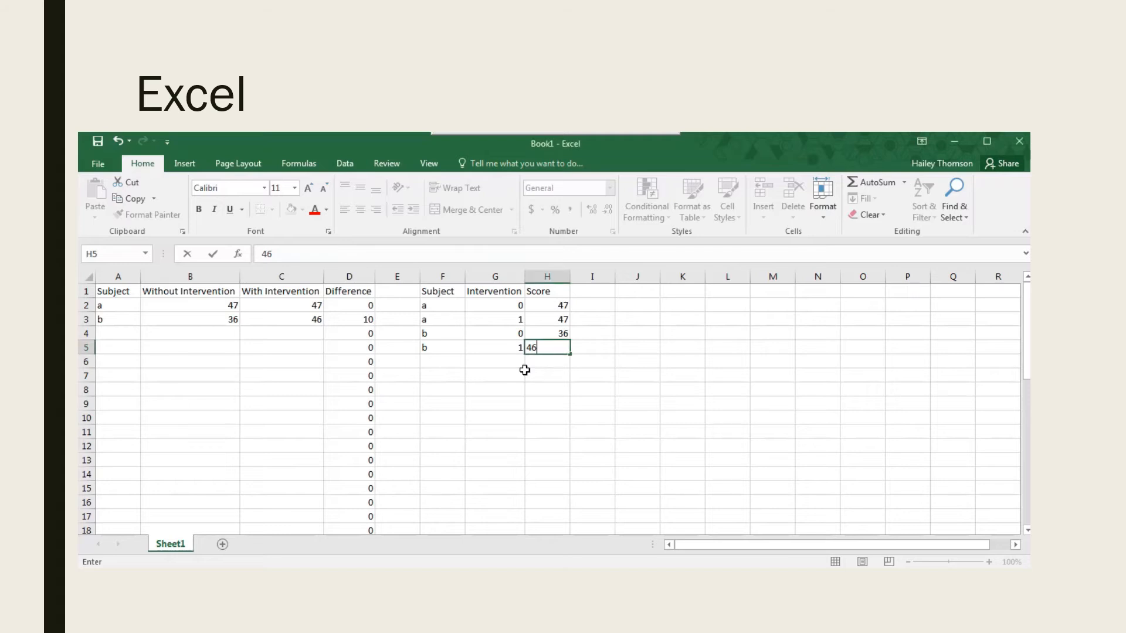
pyautogui.click(530, 370)
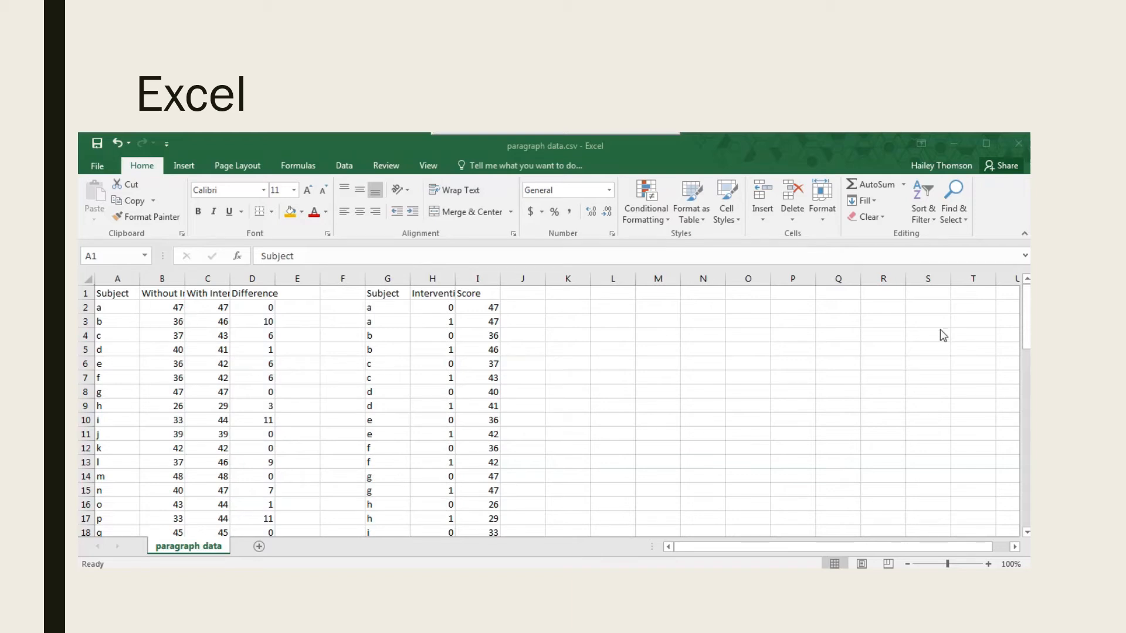
# Start saving a copy of the completed paragraph data file to the current Desktop folder as CSV (Comma delimited).
pyautogui.click(1027, 318)
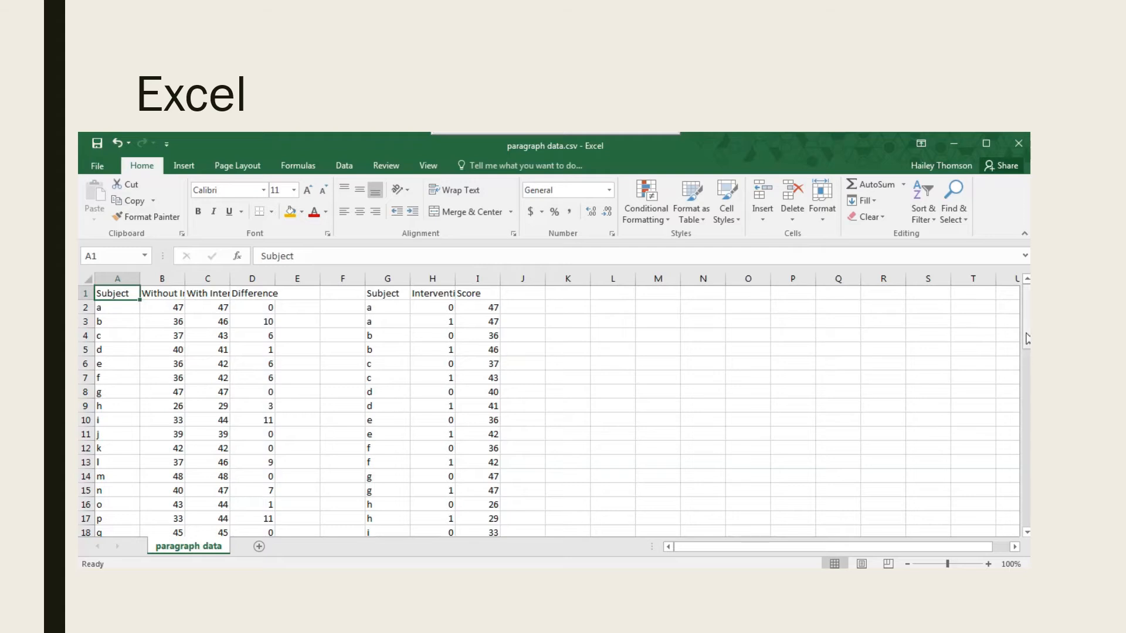
pyautogui.moveTo(1027, 339)
pyautogui.mouseDown()
pyautogui.moveTo(1026, 410)
pyautogui.moveTo(1026, 321)
pyautogui.mouseUp()
pyautogui.click(97, 170)
pyautogui.click(117, 307)
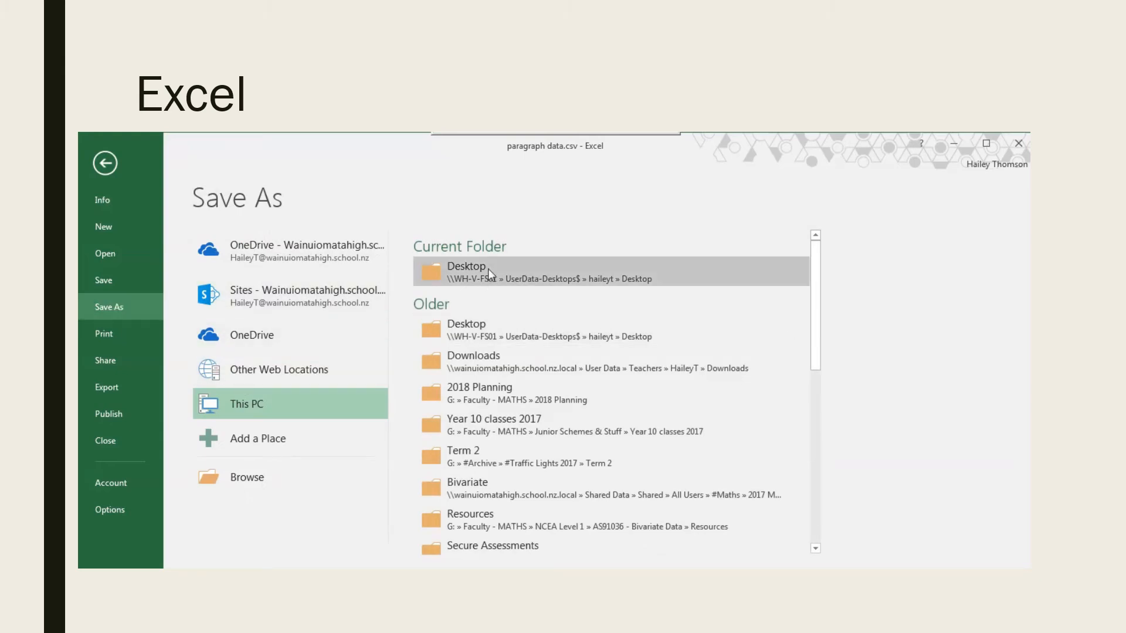
pyautogui.click(489, 267)
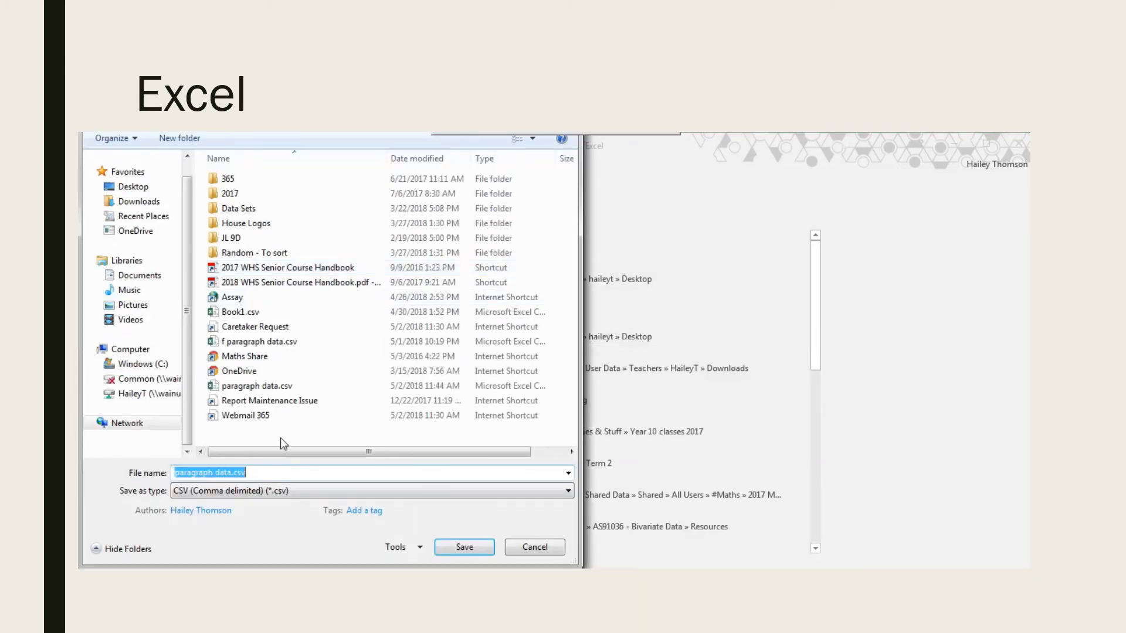
pyautogui.click(254, 493)
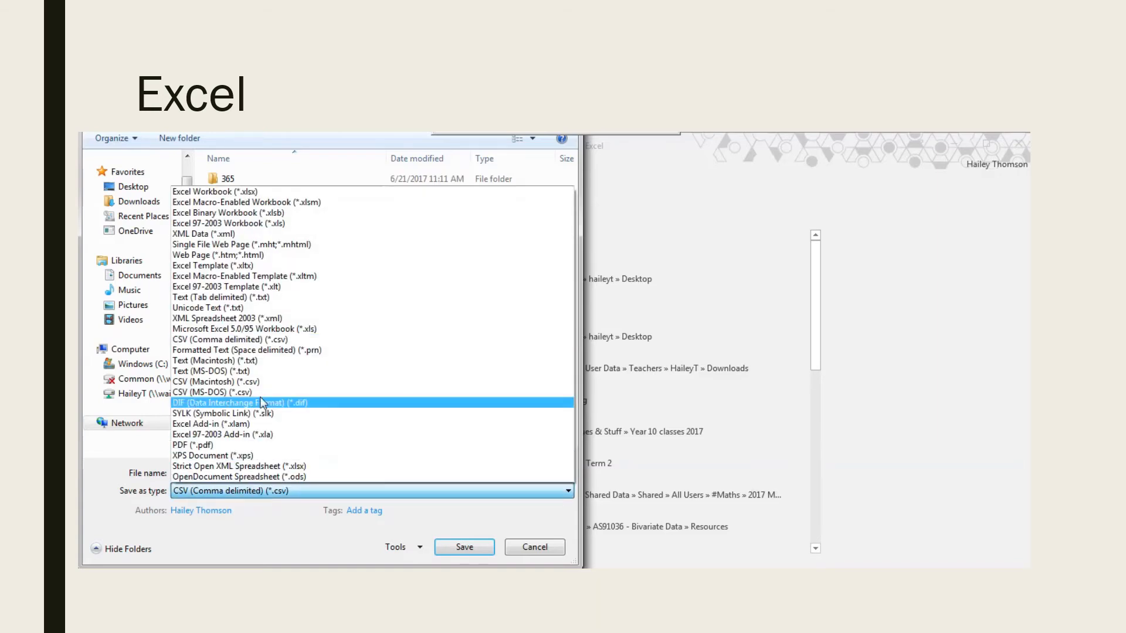
pyautogui.click(256, 342)
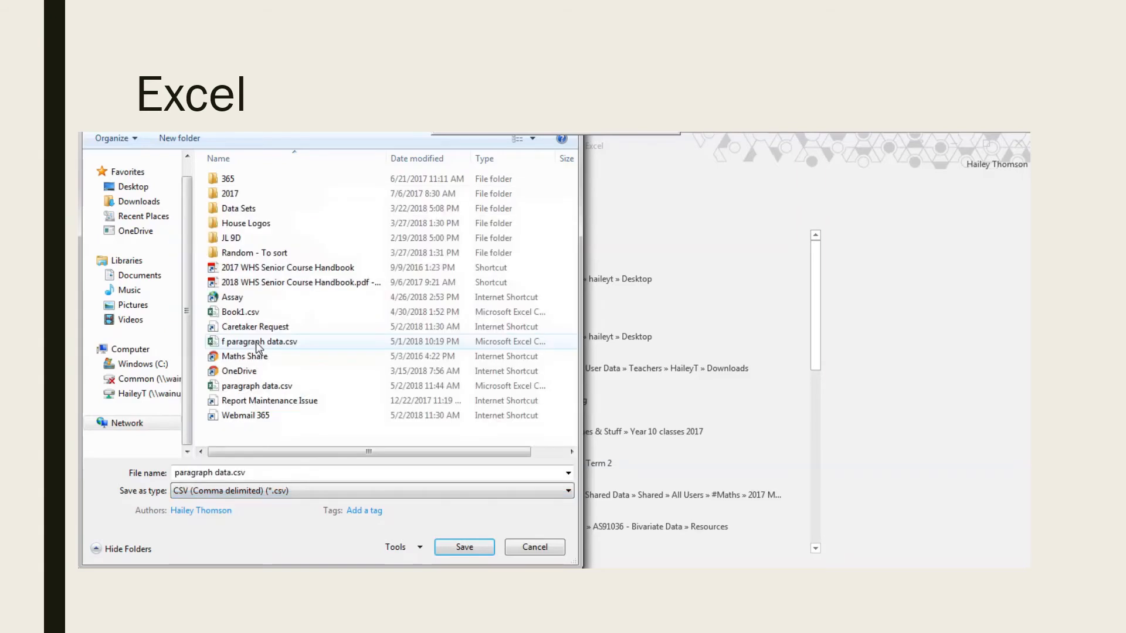
# Name the copy paragraph data 2.csv, save it, and agree to keep the CSV format.
pyautogui.click(232, 473)
pyautogui.click(233, 473)
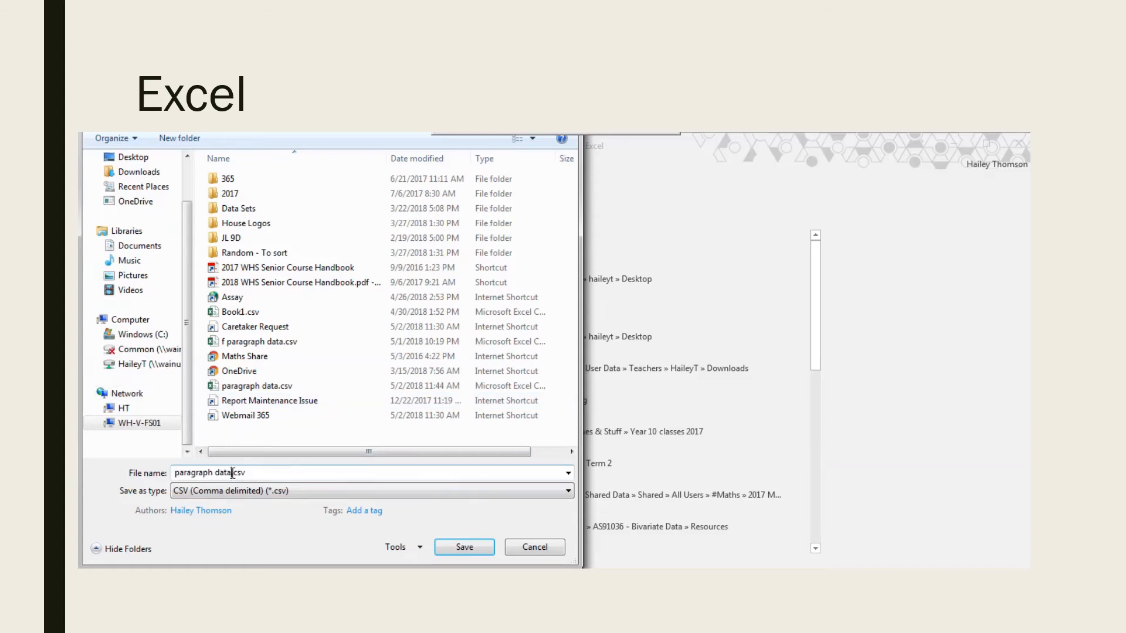
pyautogui.write('2')
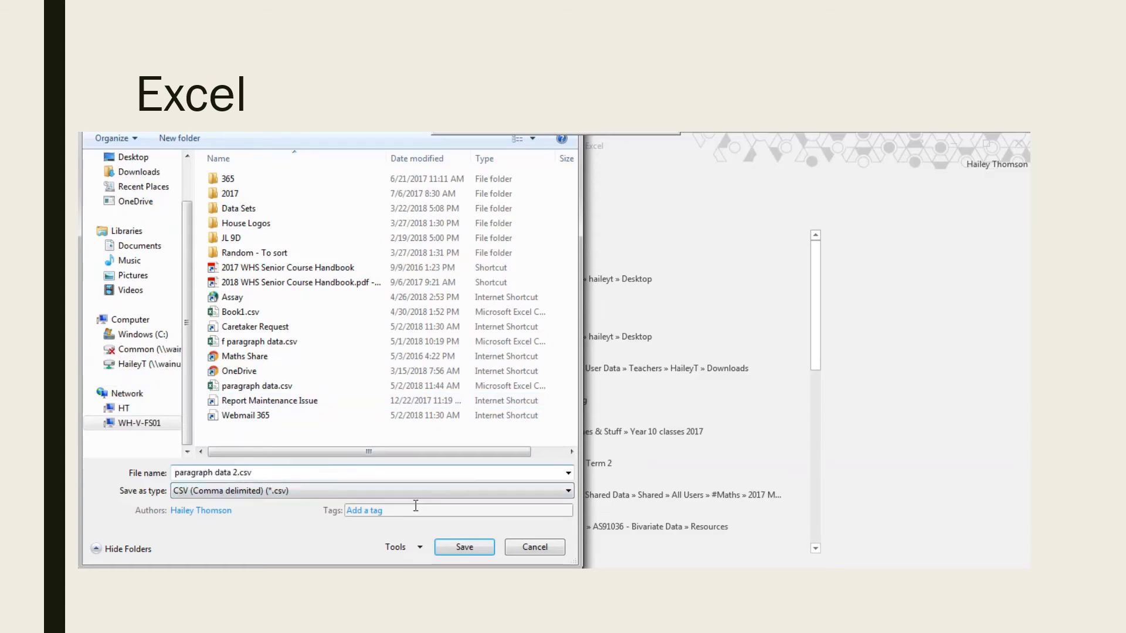
pyautogui.click(457, 547)
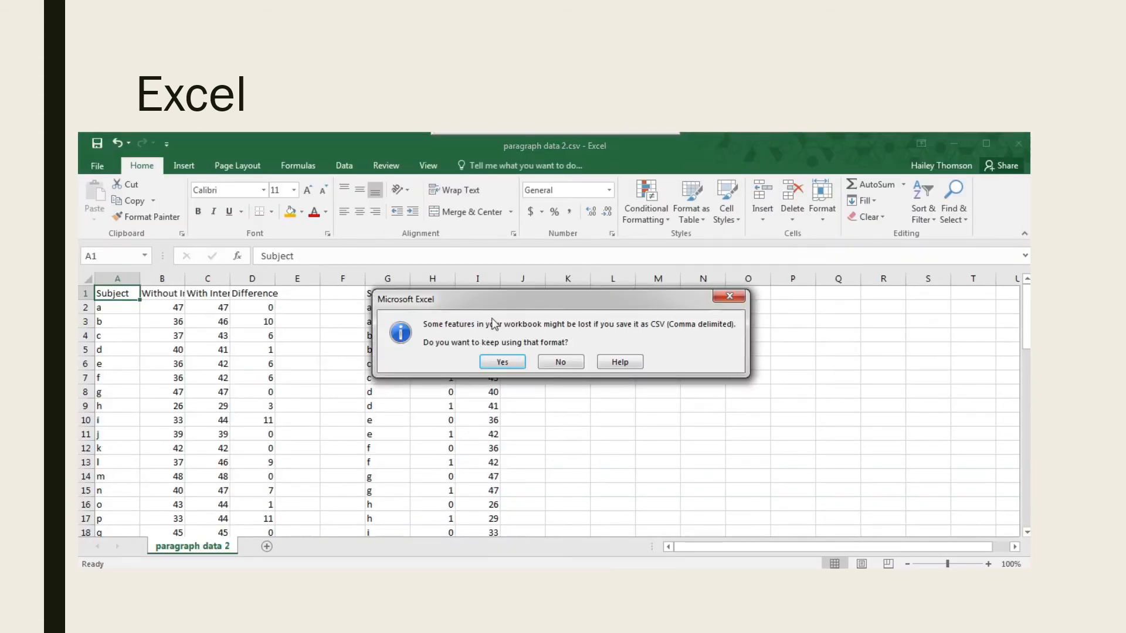
pyautogui.click(502, 363)
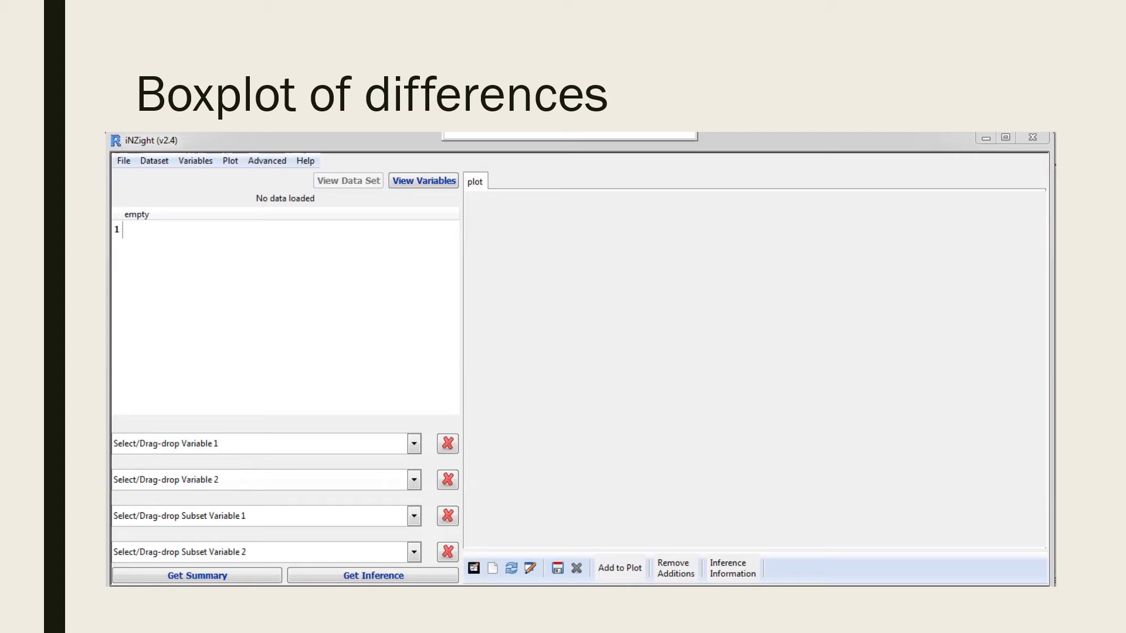
# Switch to iNZight and import the file paragraph data 2.csv from the Desktop folder.
pyautogui.click(119, 163)
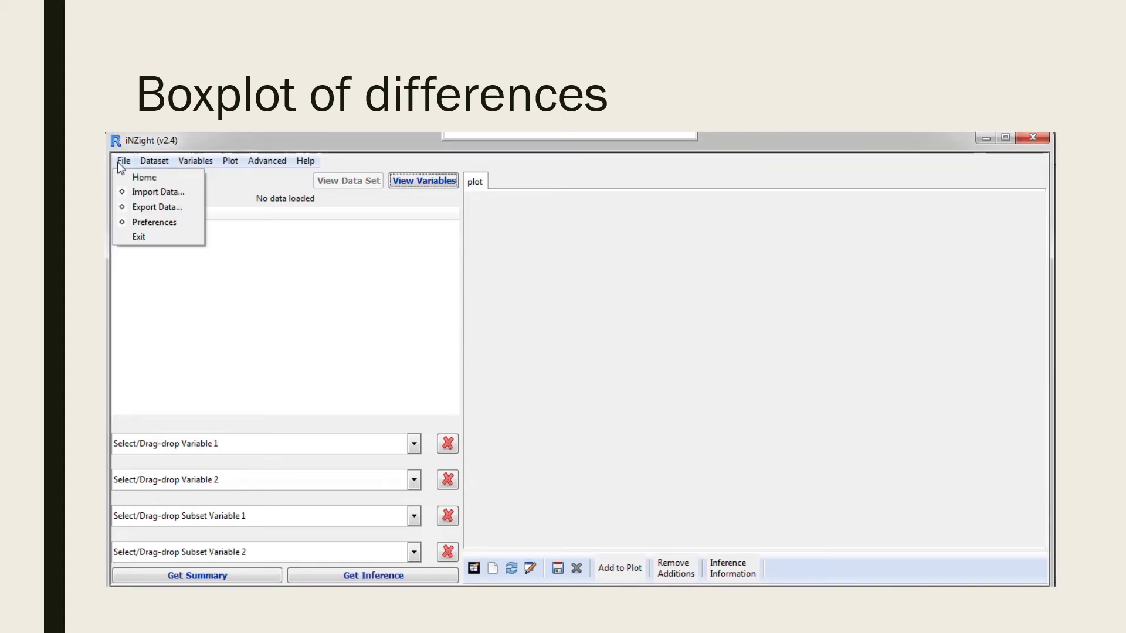
pyautogui.click(135, 194)
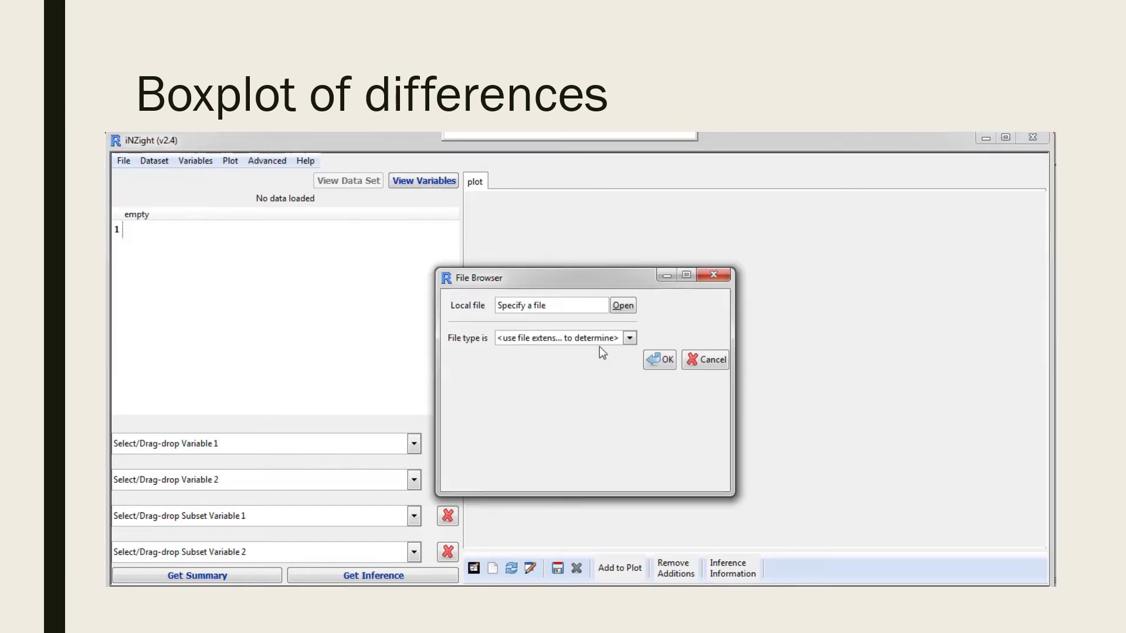
pyautogui.click(620, 307)
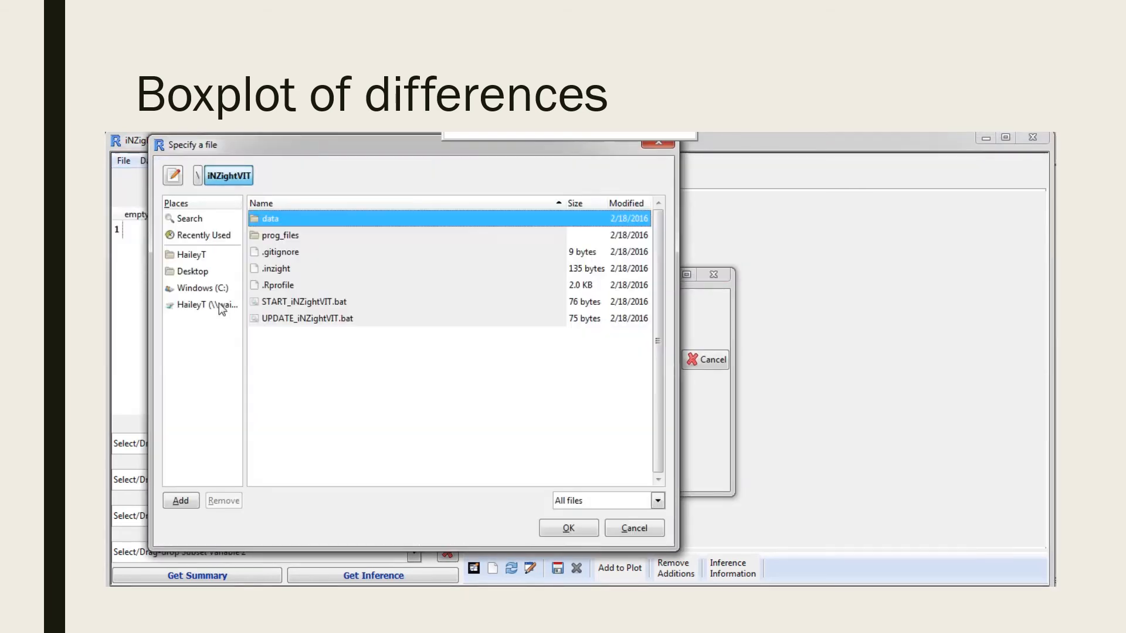
pyautogui.click(199, 271)
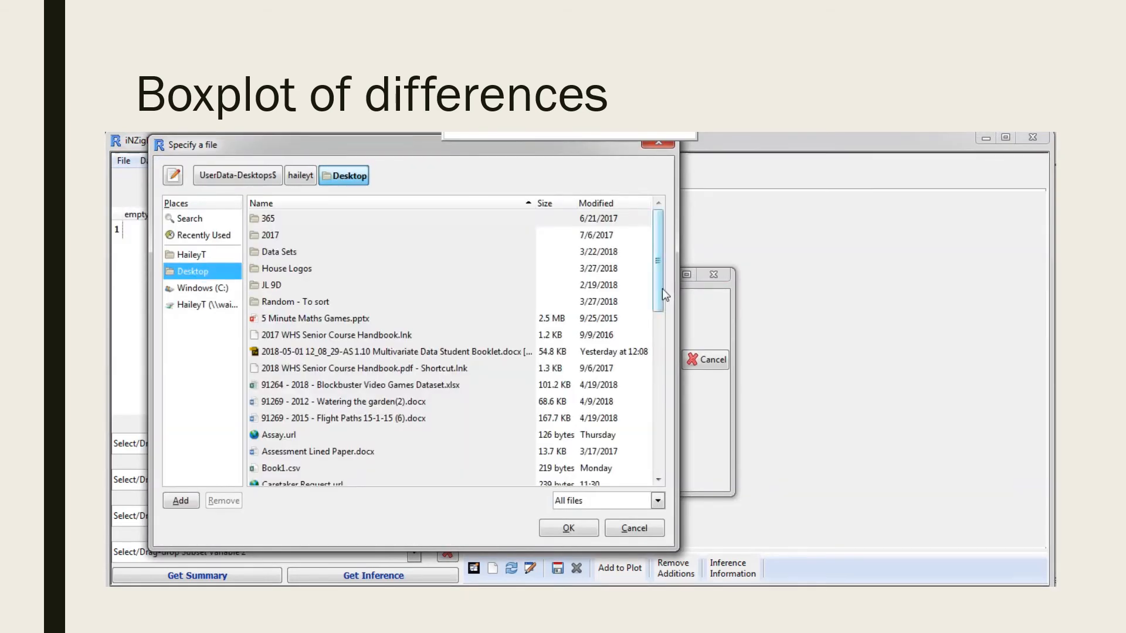
pyautogui.moveTo(663, 288); pyautogui.dragTo(664, 461)
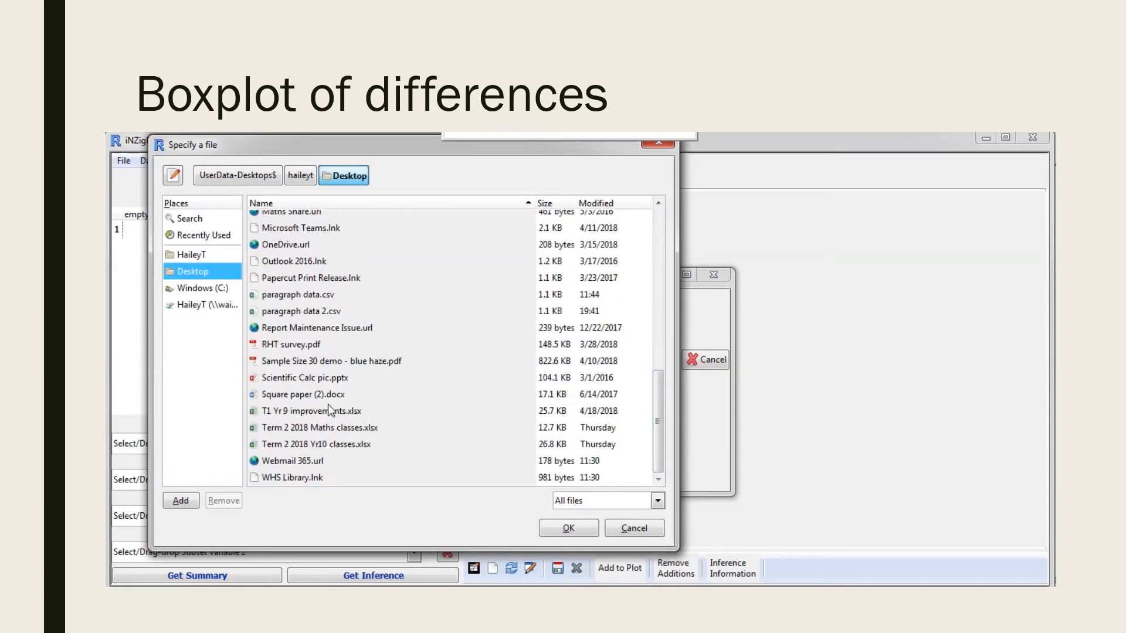
pyautogui.click(298, 312)
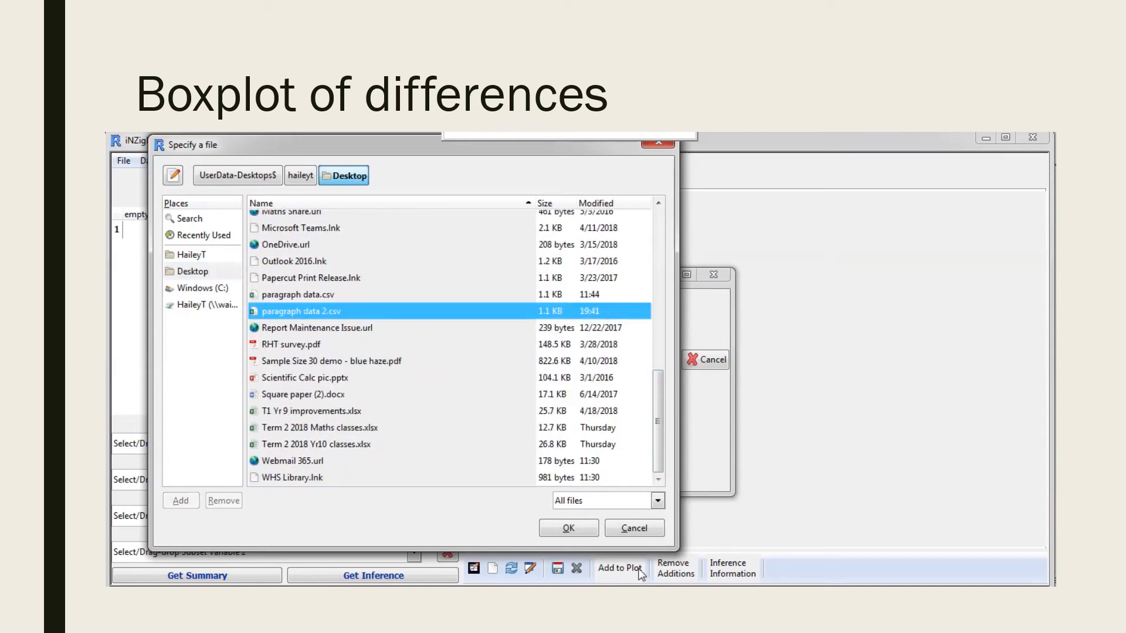
pyautogui.click(587, 534)
pyautogui.click(667, 359)
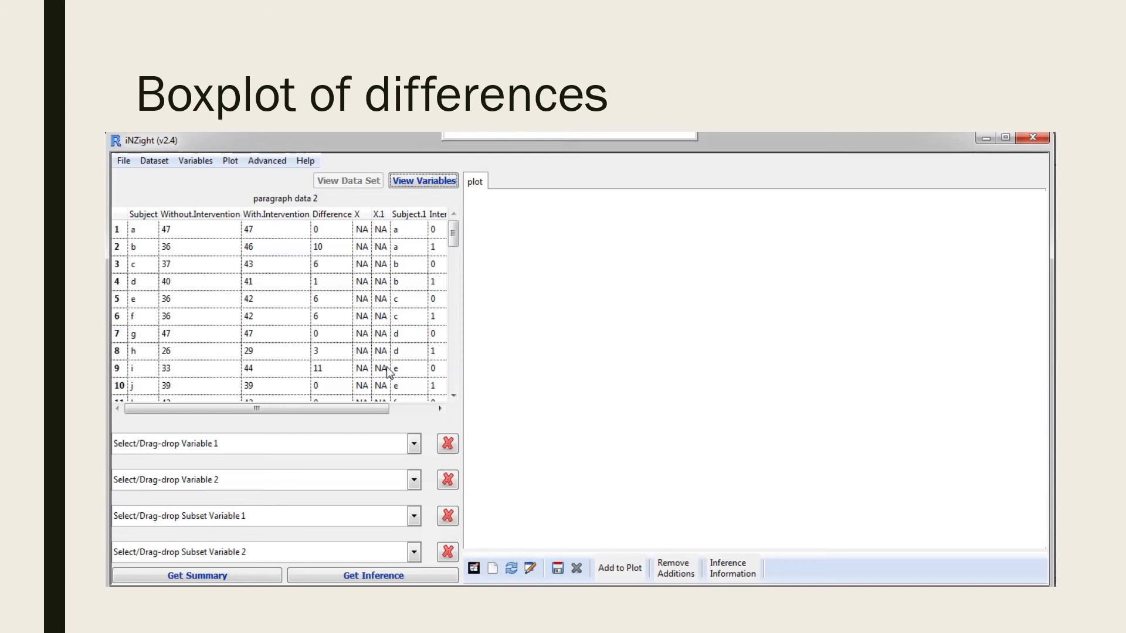
# Plot Difference as Variable 1 and start a screen capture of the resulting dot and box plot.
pyautogui.click(415, 445)
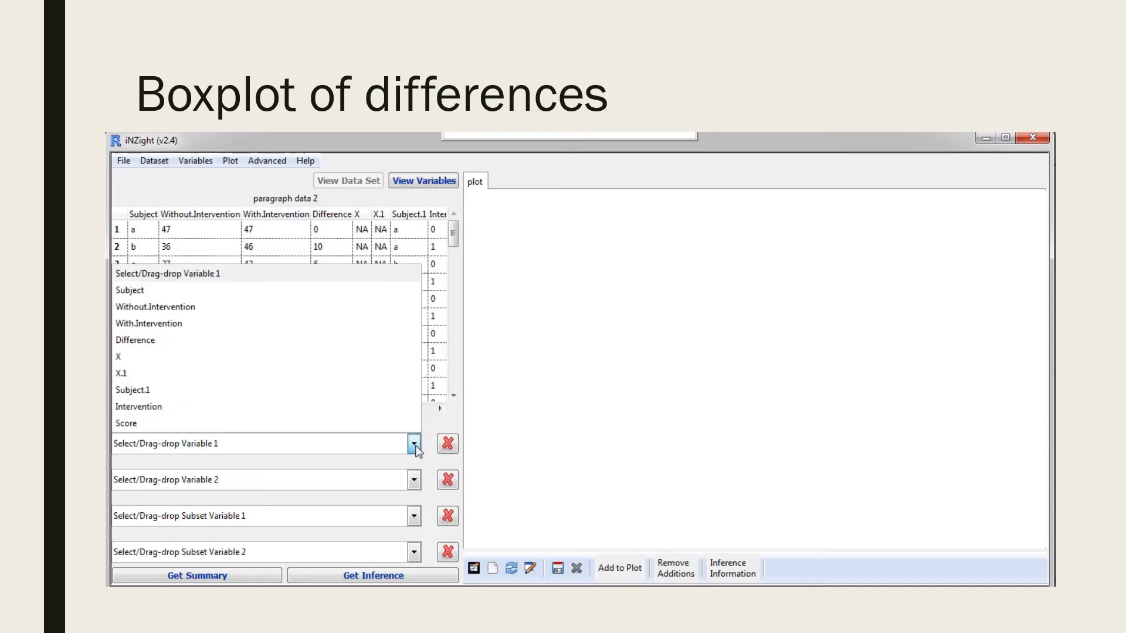
pyautogui.click(173, 346)
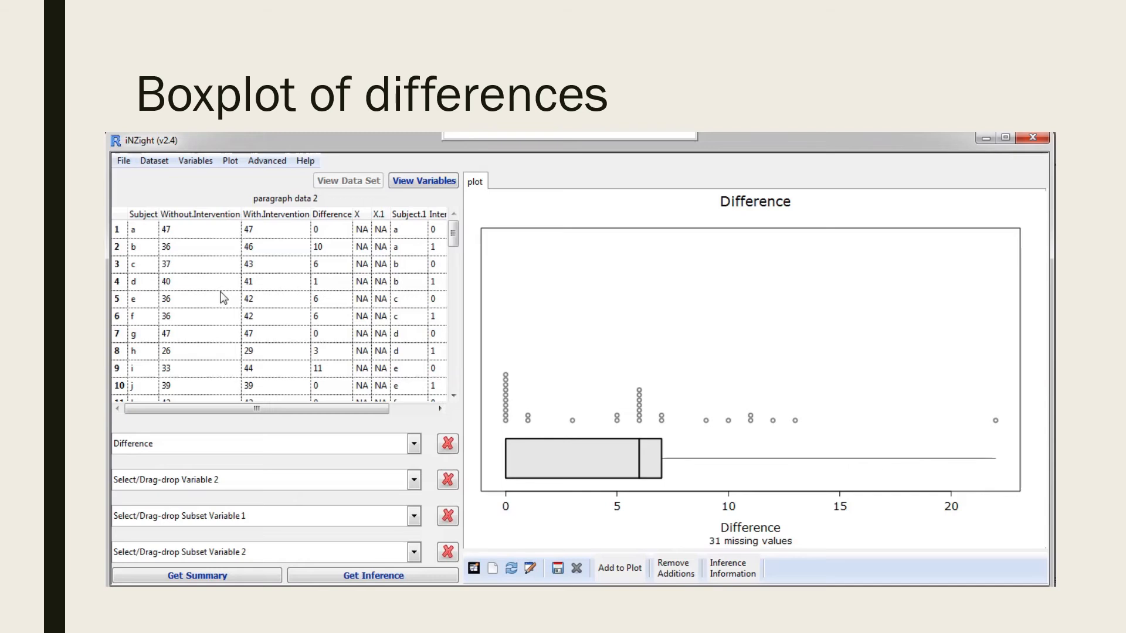
pyautogui.press('Print')
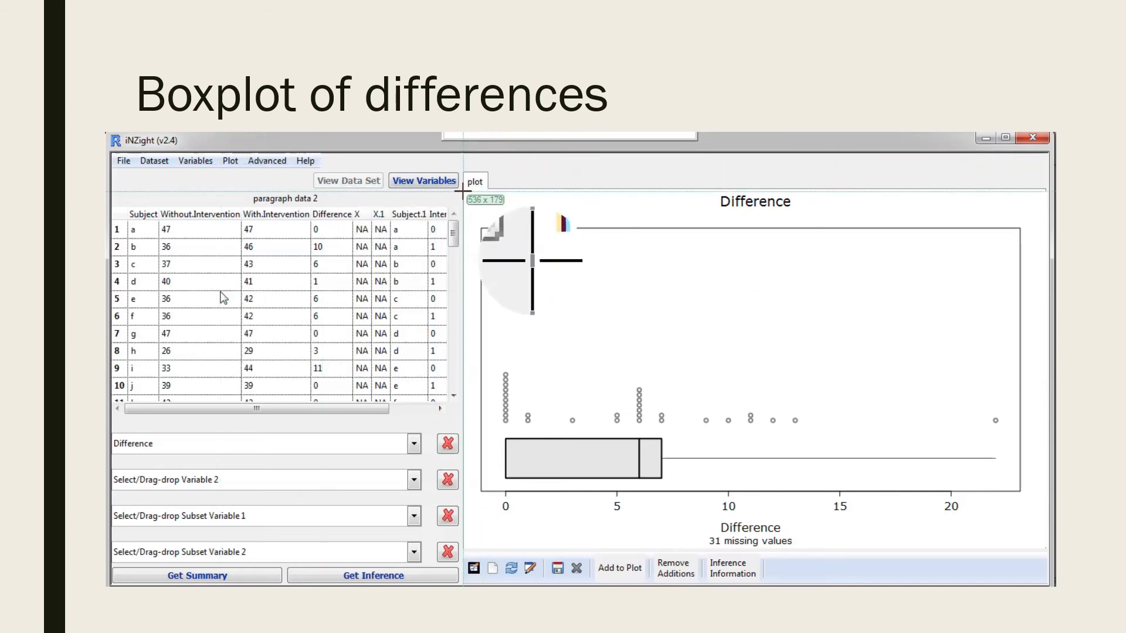